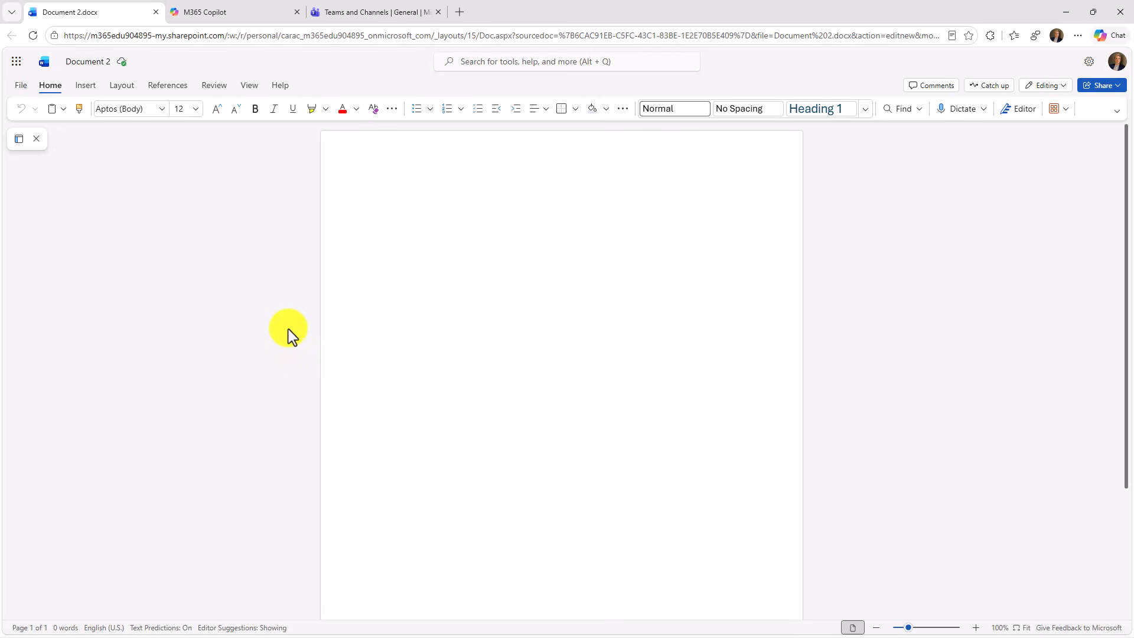
Open the Learning Activities app and view the activity types offered for a new activity
{"action": "left_click", "coordinate": [16, 63]}
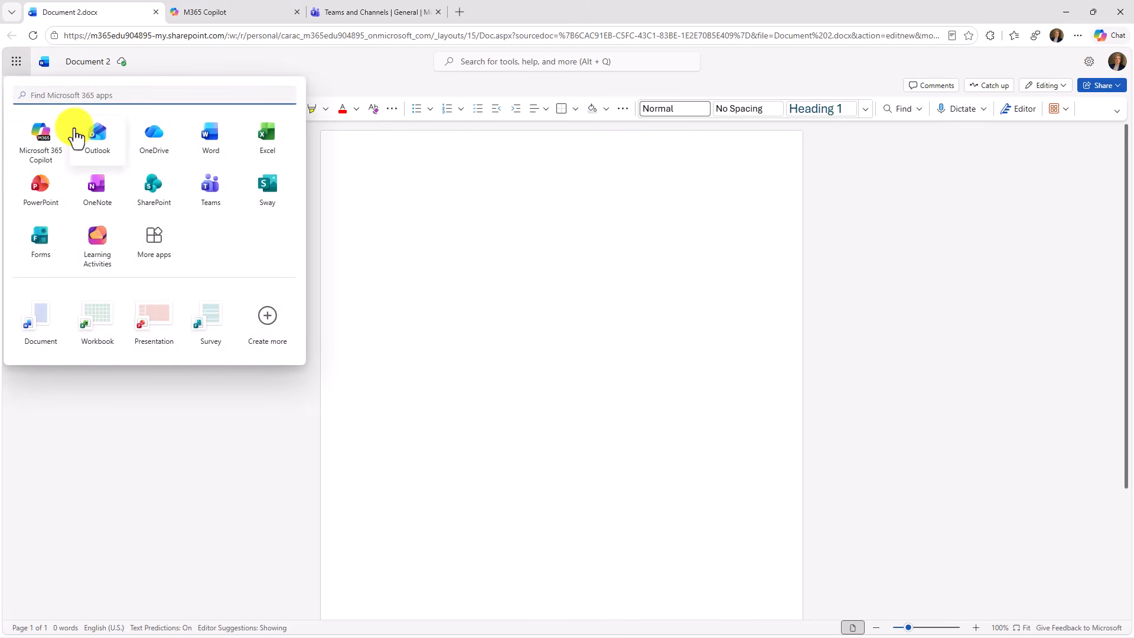
{"action": "left_click", "coordinate": [98, 248]}
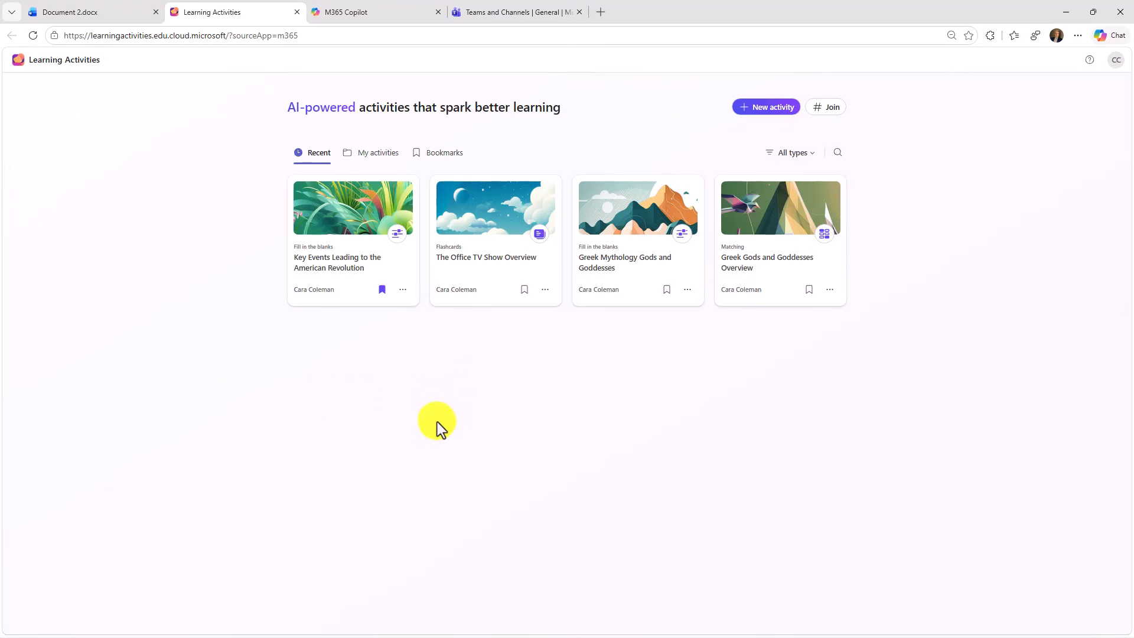
{"action": "left_click", "coordinate": [745, 112]}
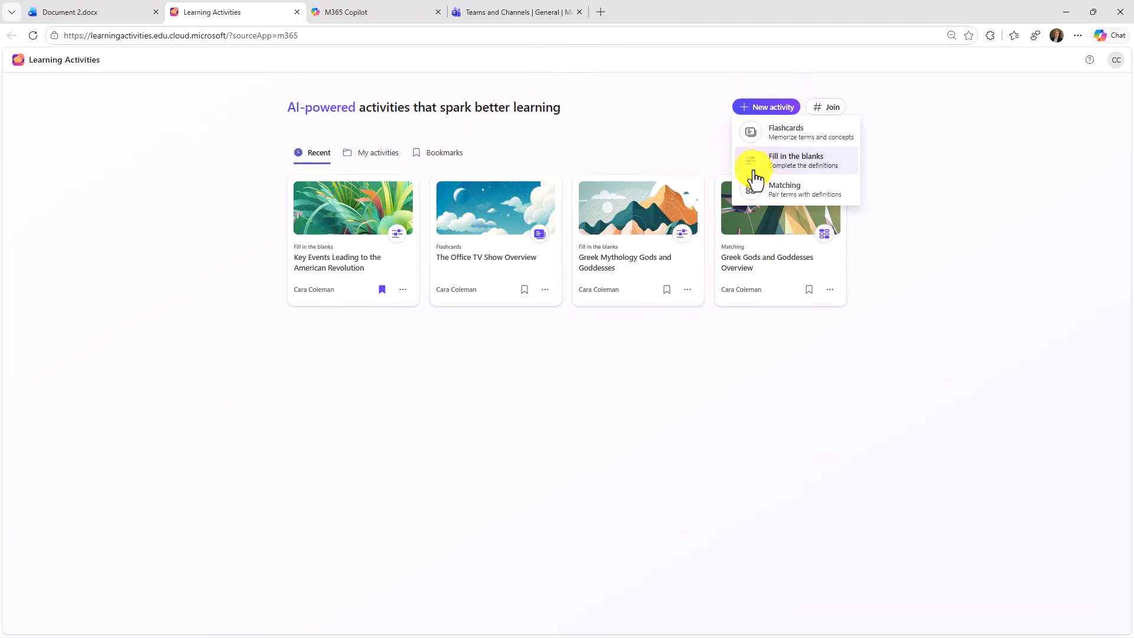
{"action": "left_click", "coordinate": [722, 455]}
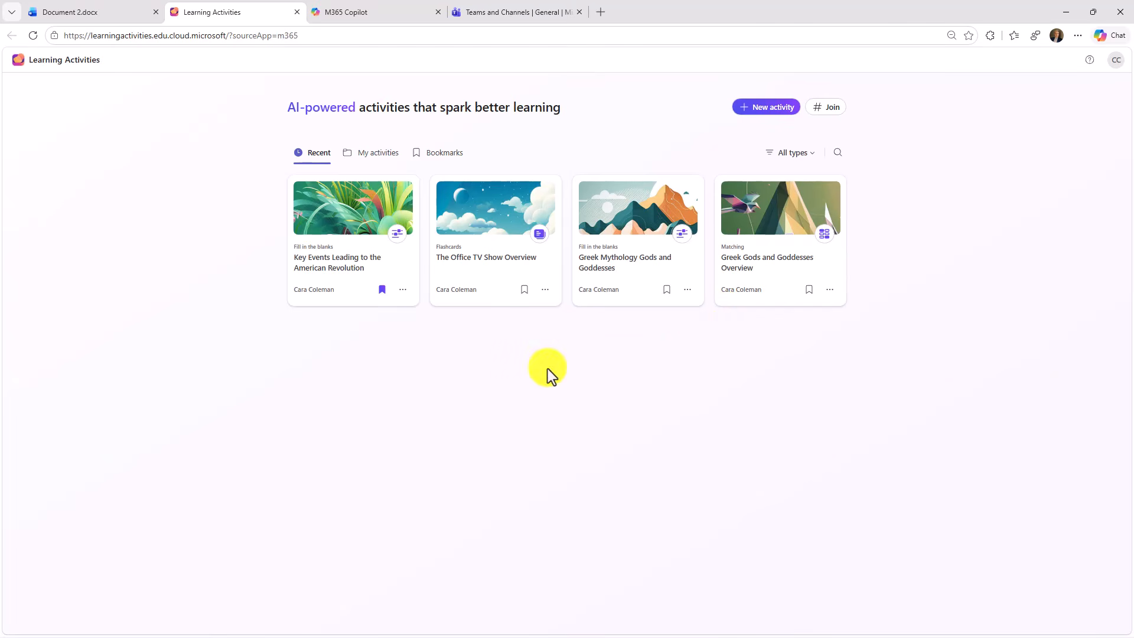
Remove the bookmark from Key Events Leading to the American Revolution and bookmark The Office TV Show Overview among the recent activities
{"action": "left_click", "coordinate": [435, 153]}
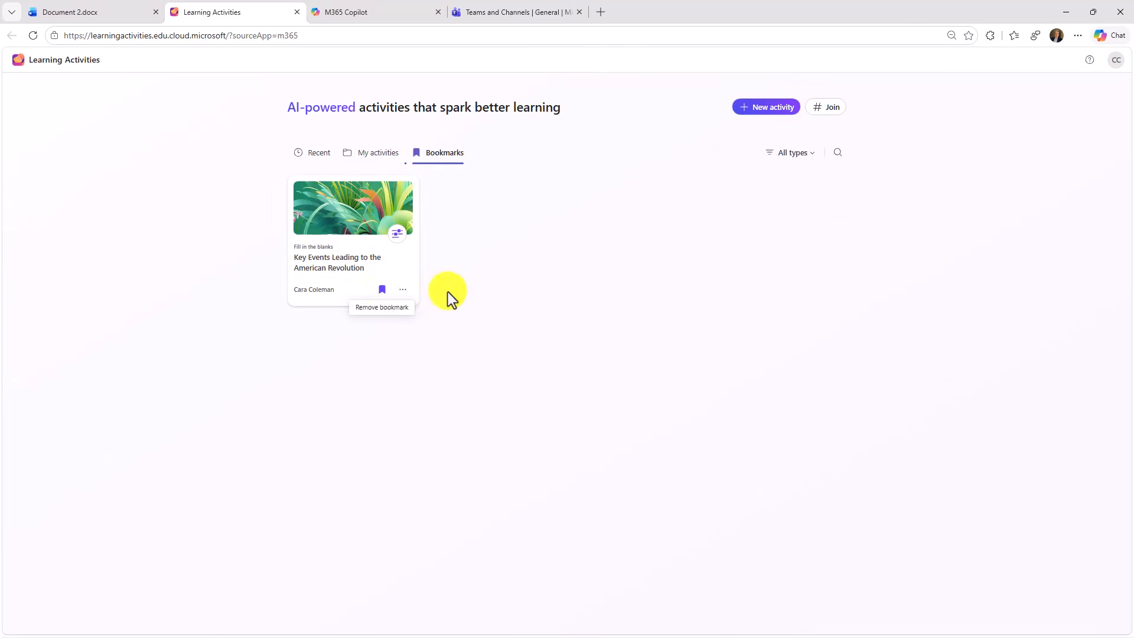
{"action": "left_click", "coordinate": [382, 290]}
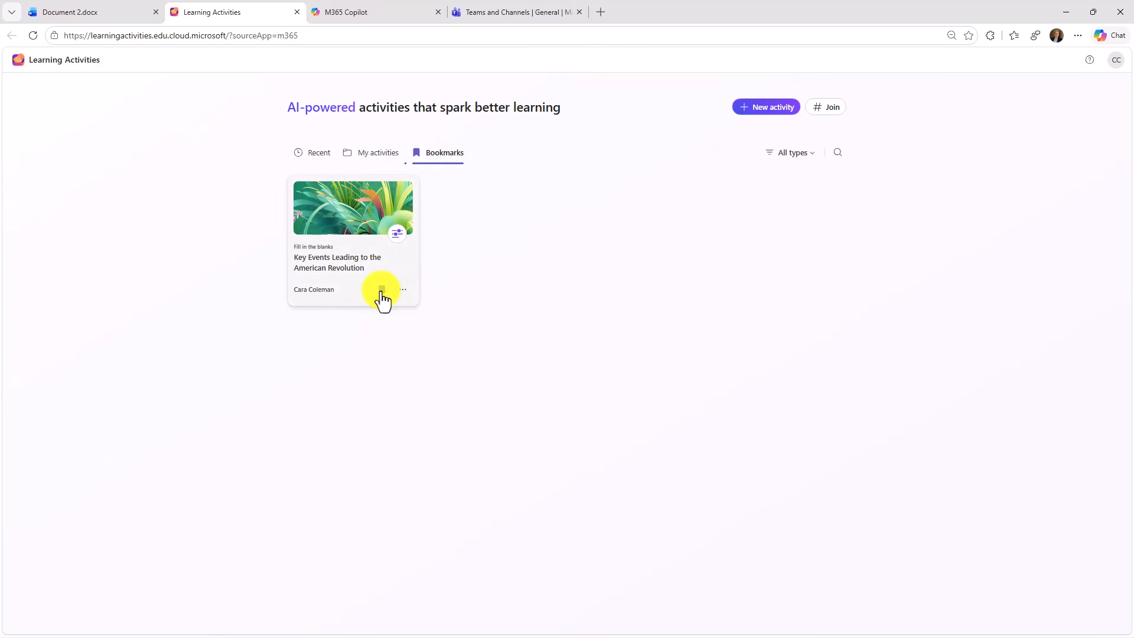
{"action": "left_click", "coordinate": [318, 155]}
{"action": "left_click", "coordinate": [524, 290]}
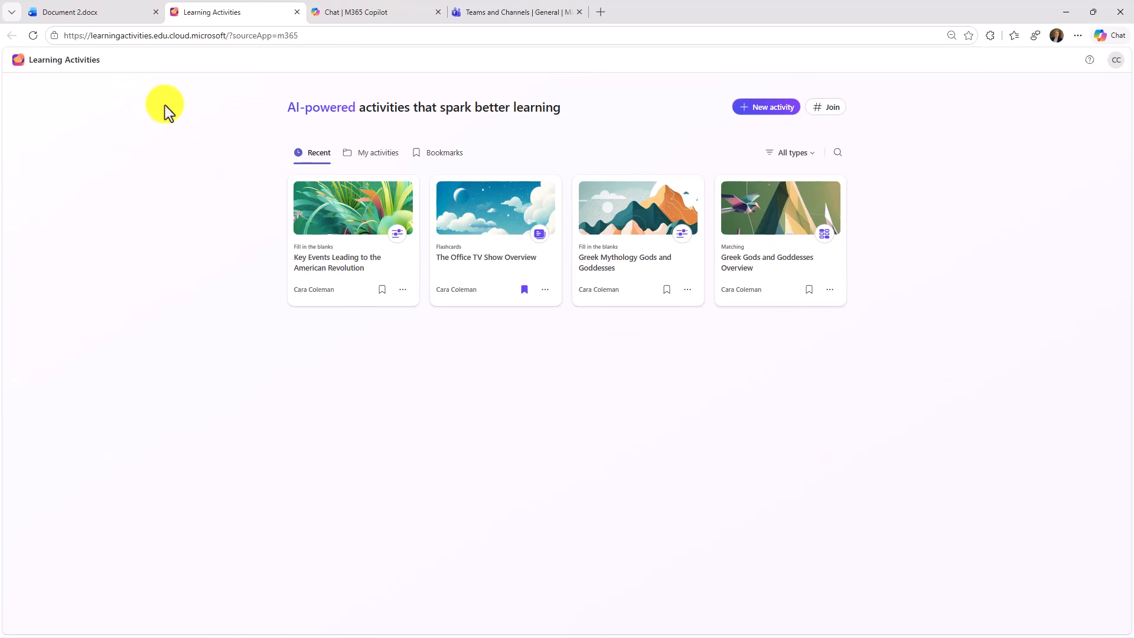
Switch to M365 Copilot and view the Learning Activities options among the Teach module's teaching tools
{"action": "left_click", "coordinate": [350, 15]}
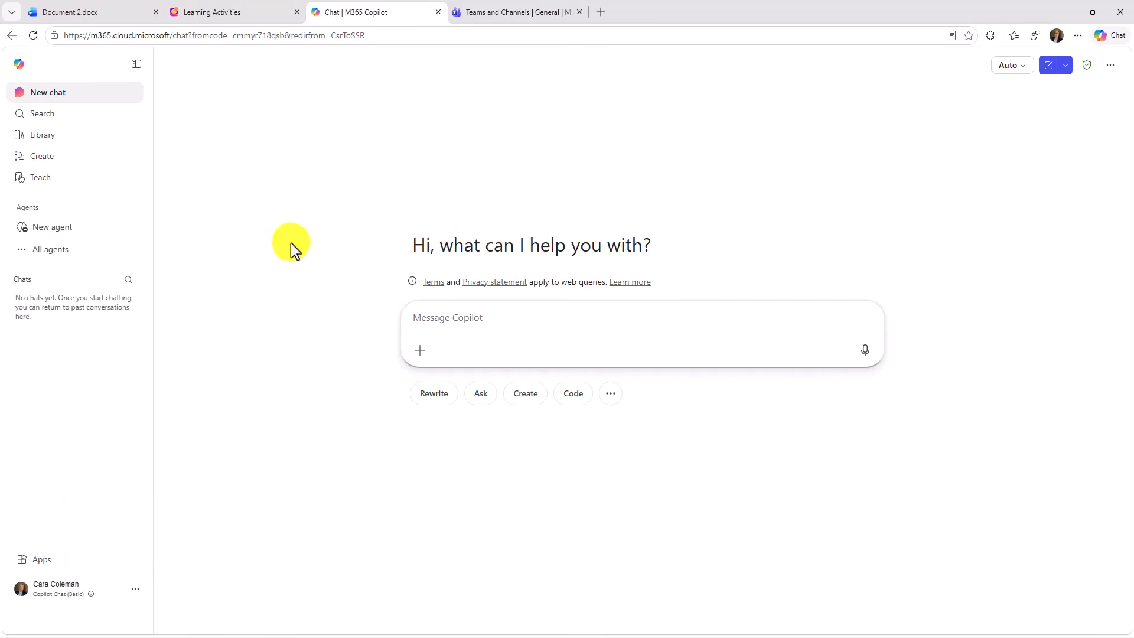
{"action": "left_click", "coordinate": [57, 187]}
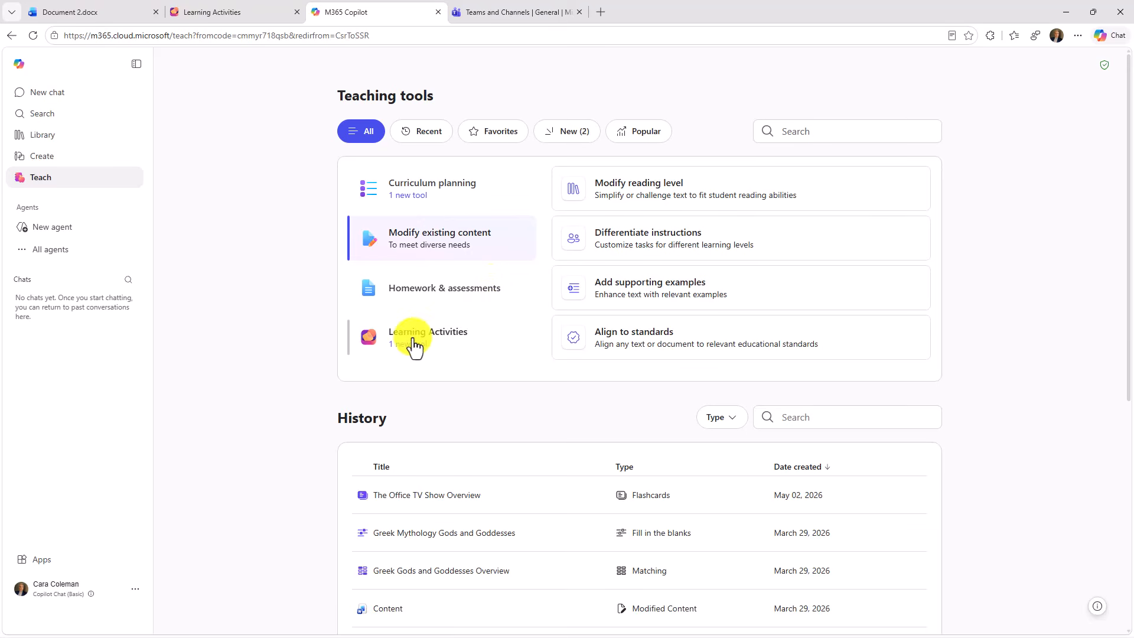
{"action": "left_click", "coordinate": [460, 340]}
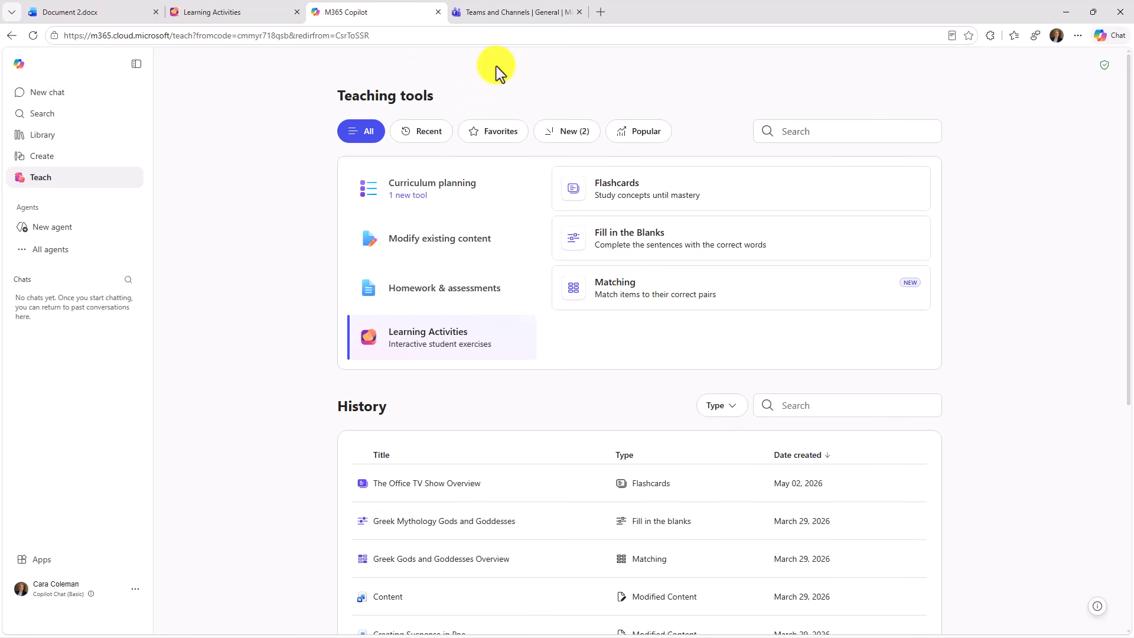
Switch to Teams and view the Create with Copilot resource types for Unit 1 in the 4th Grade Classwork
{"action": "left_click", "coordinate": [512, 11]}
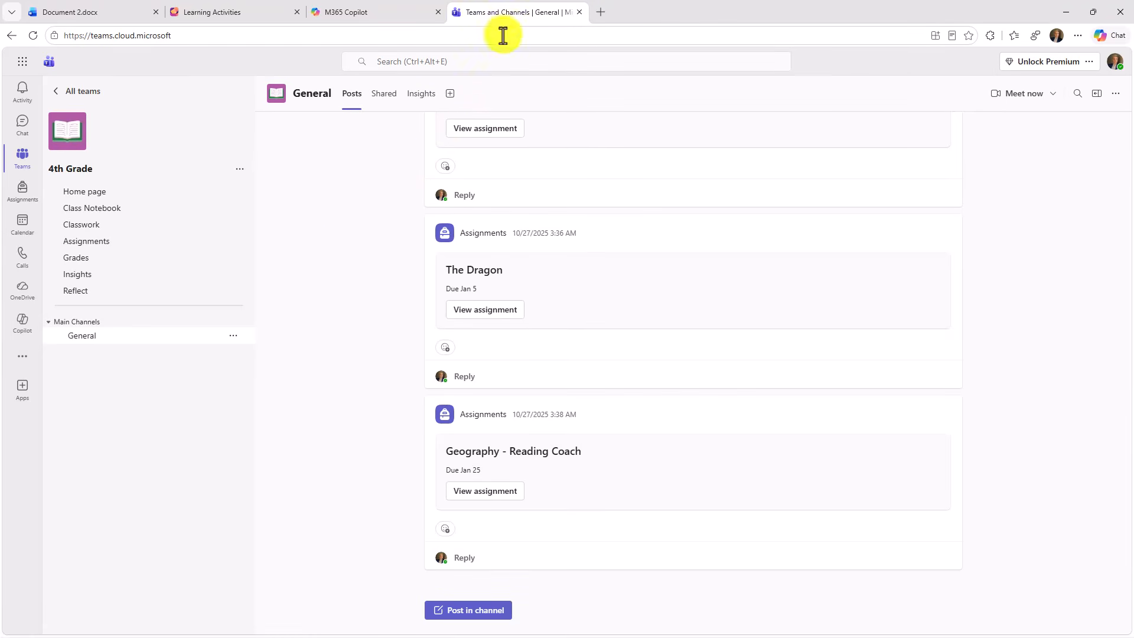
{"action": "left_click", "coordinate": [71, 227]}
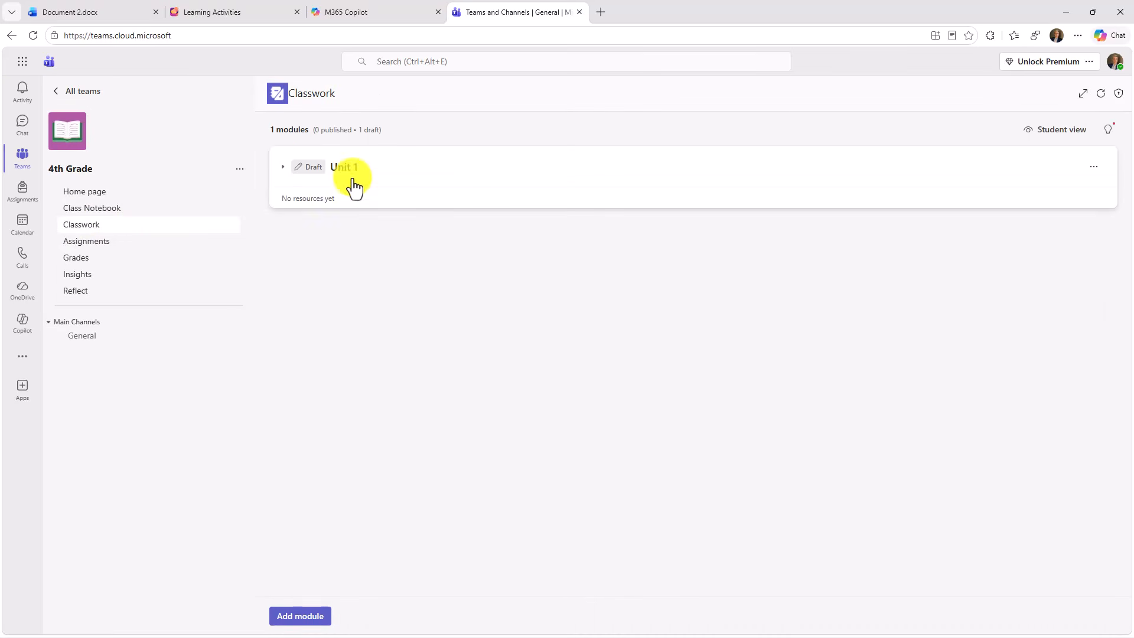
{"action": "left_click", "coordinate": [281, 171]}
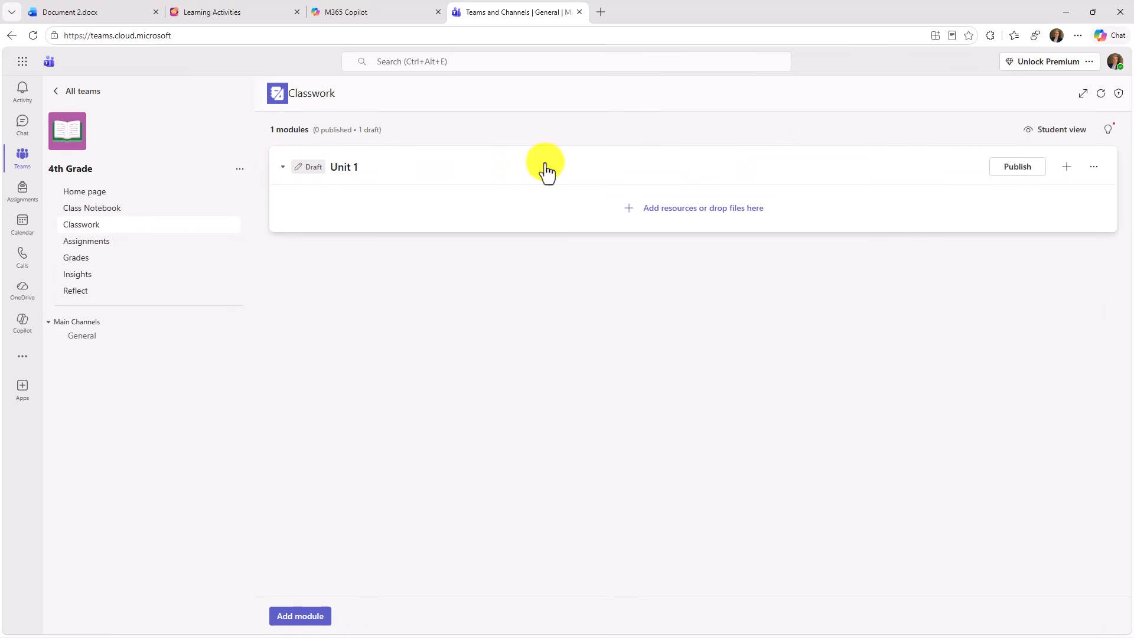
{"action": "left_click", "coordinate": [1068, 168]}
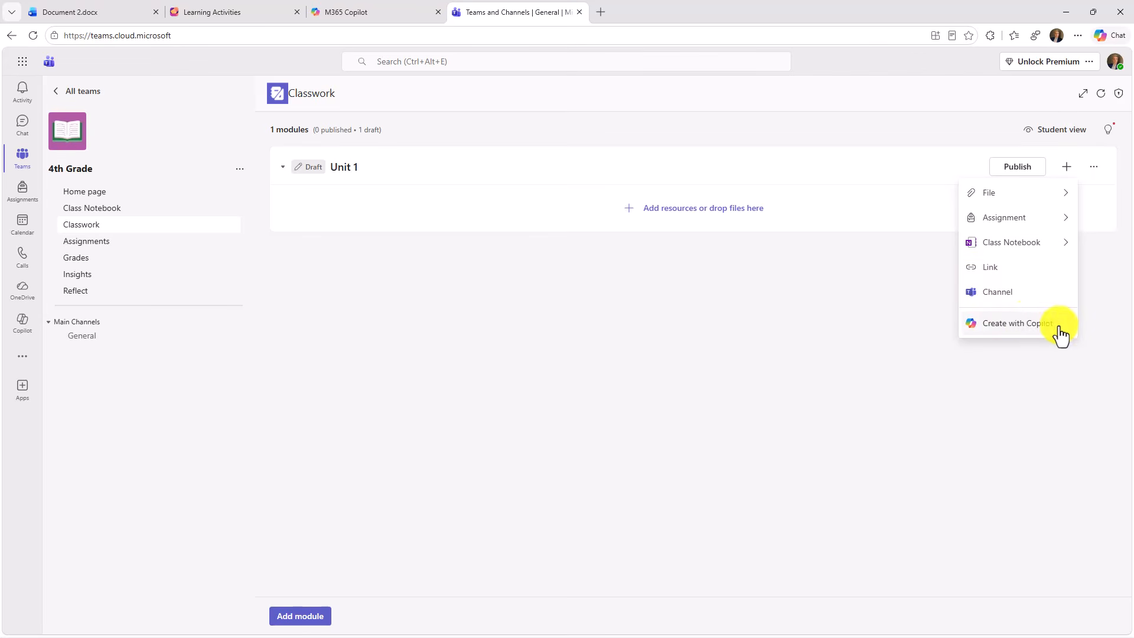
{"action": "left_click", "coordinate": [1028, 326]}
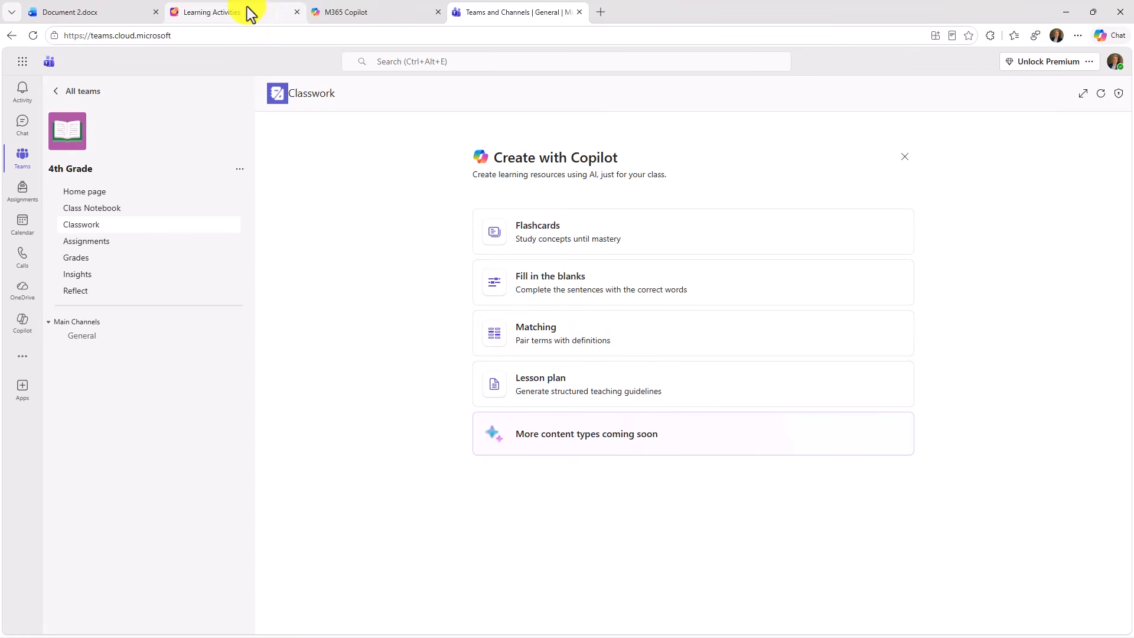
Return to Learning Activities, start a new flashcards activity and enter the three-paragraph butterfly notes as learning content
{"action": "left_click", "coordinate": [224, 72]}
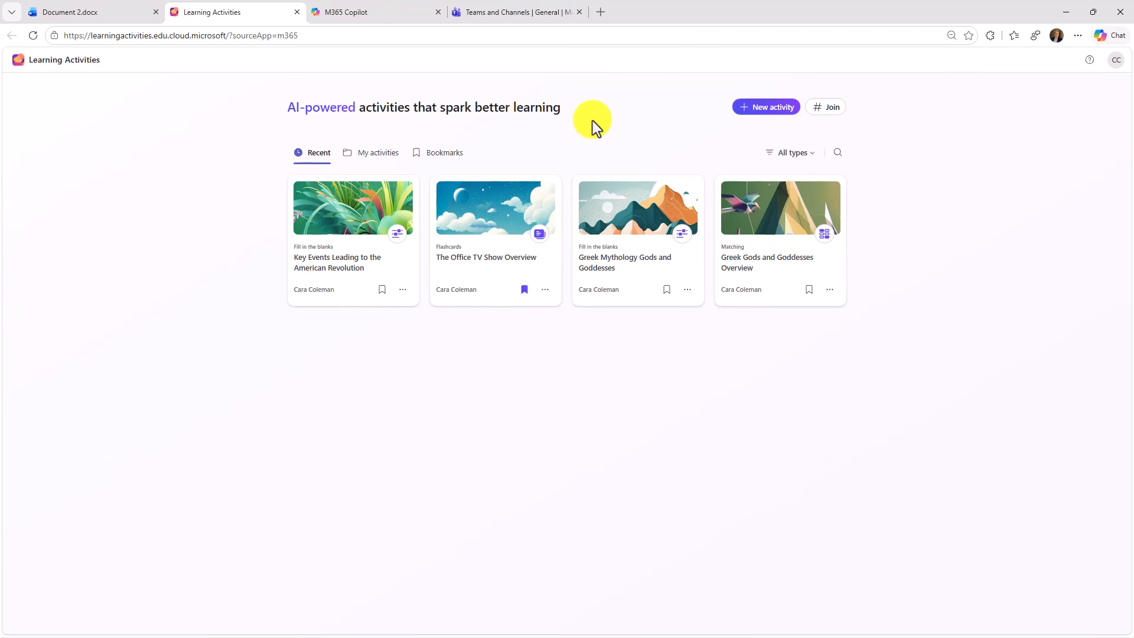
{"action": "left_click", "coordinate": [762, 108]}
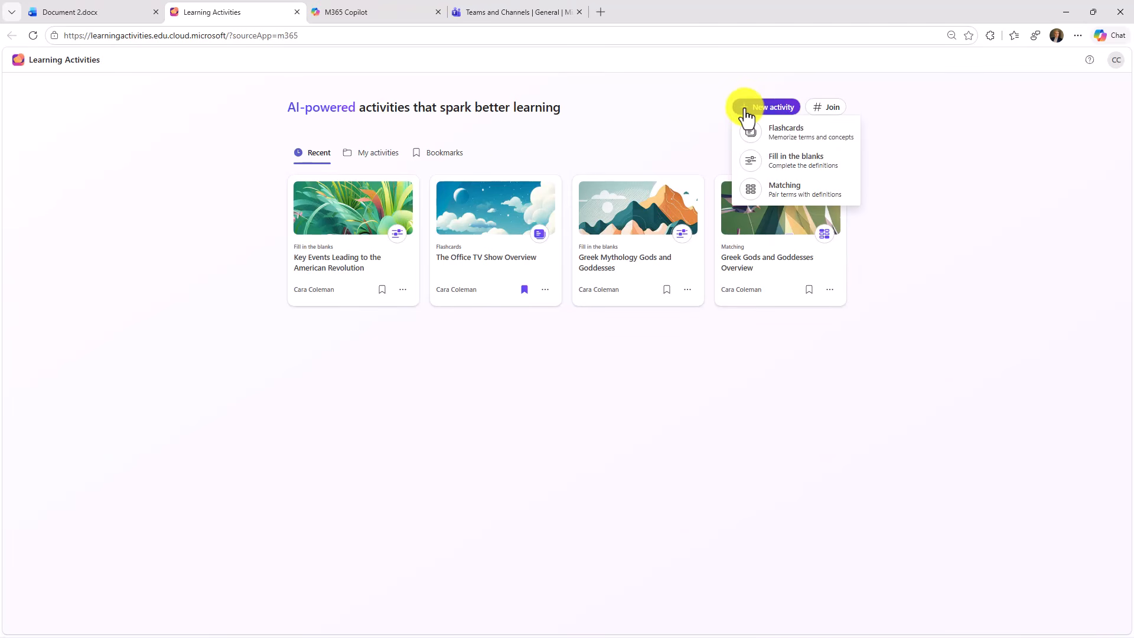
{"action": "left_click", "coordinate": [801, 133]}
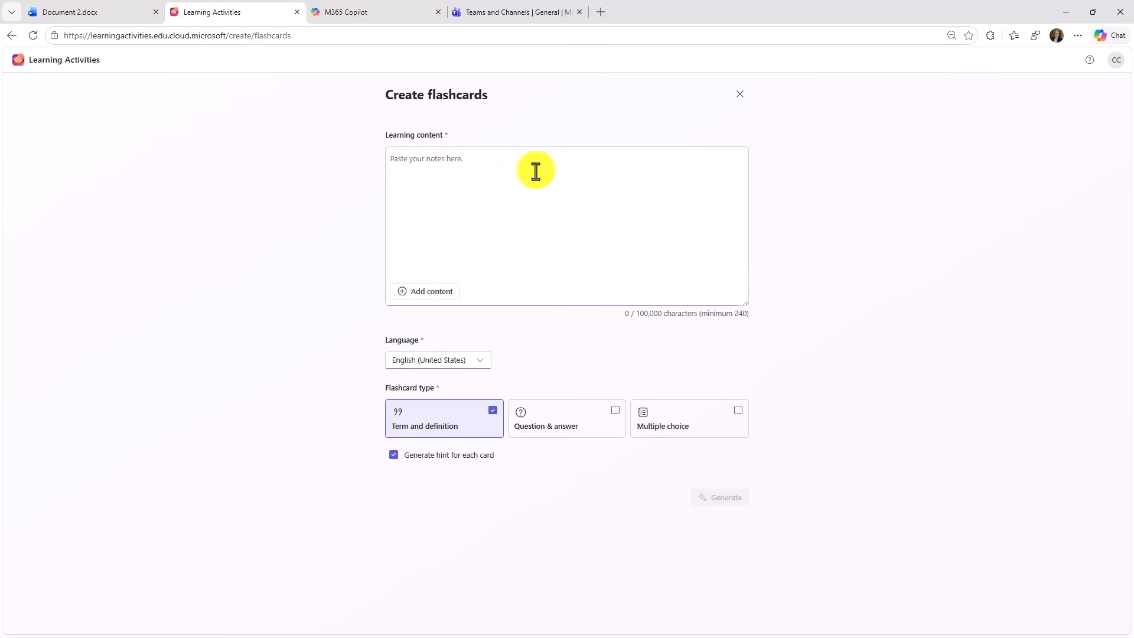
{"action": "type", "text": "Butterflies are insects with six legs, two antennae, and four wings covered in tiny colorful scales. They go through complete metamorphosis: egg, caterpillar, chrysalis, and adult butterfly. Caterpillars mostly eat and grow, while adult butterflies usually drink nectar from flowers with a long mouthpart called a proboscis. As they visit flowers, they can help pollinate plants.  Different butterflies have special traits. Monarch butterflies are famous for migrating thousands of miles and need milkweed plants for their caterpillars. Swallowtails often have tail-like wing tips that can confuse predators. Painted lady butterflies are strong travelers found in many parts of the world. Blue morpho butterflies live in tropical forests and have bright blue wings that shimmer in the light.  Butterflies use their antennae to smell and their feet to taste plants before laying eggs. Because they are cold-blooded, they often warm themselves in the sun before flying. Healthy butterfly habitats include nectar flowers for adults and host plants for caterpillars. Native plant gardens can help protect butterflies and support the ecosystems they live in."}
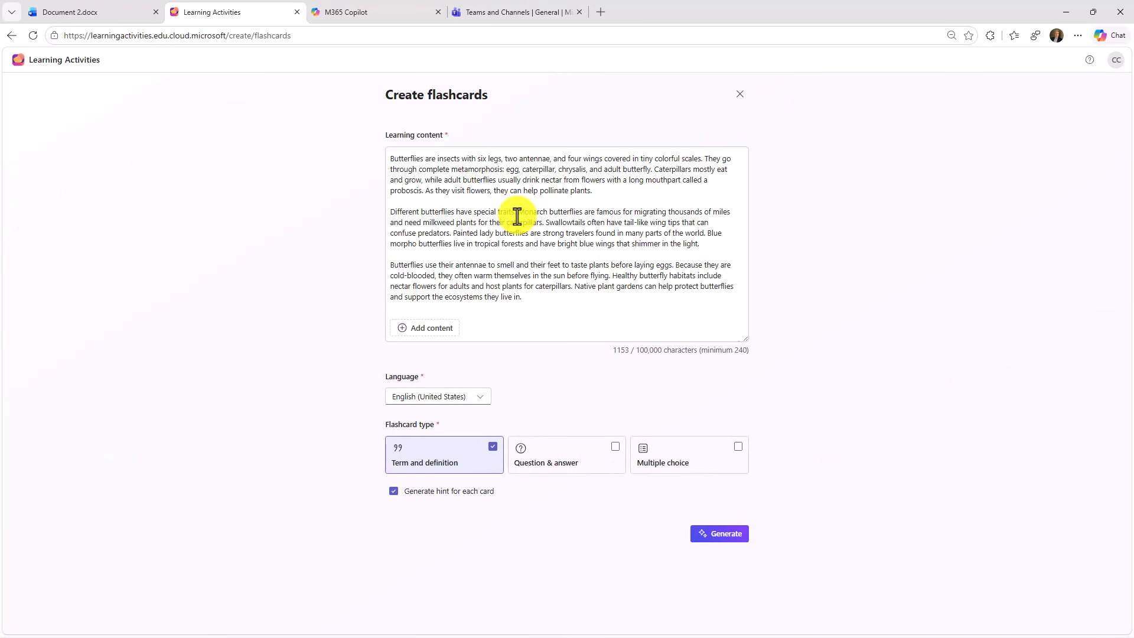
View the available languages and try adding the Question & answer and Multiple choice flashcard types
{"action": "left_click", "coordinate": [482, 403]}
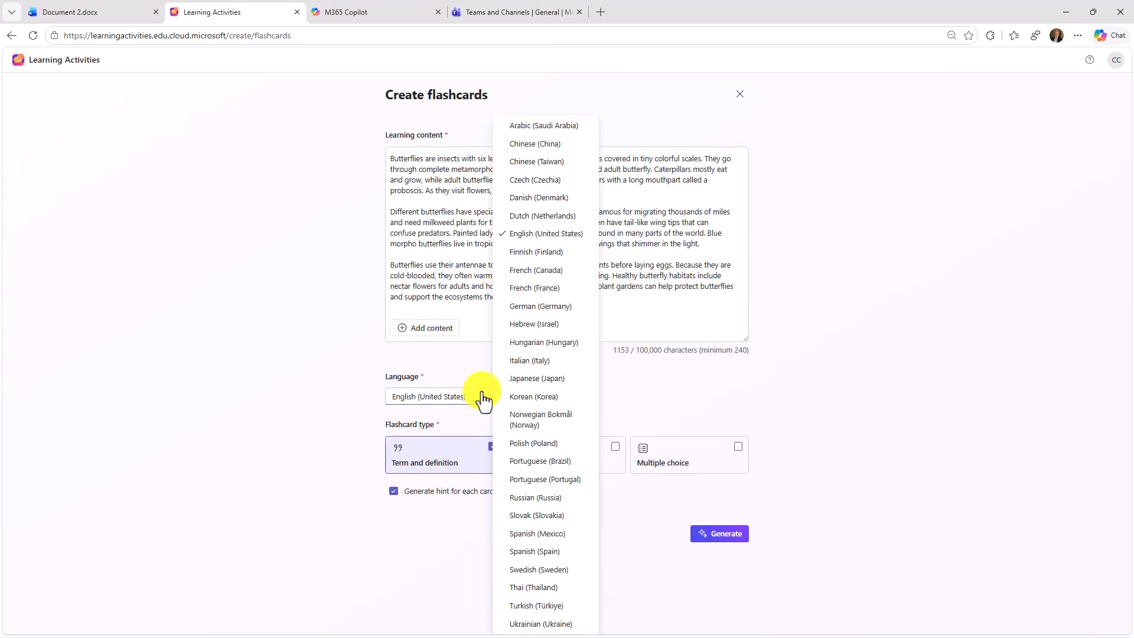
{"action": "left_click", "coordinate": [341, 382]}
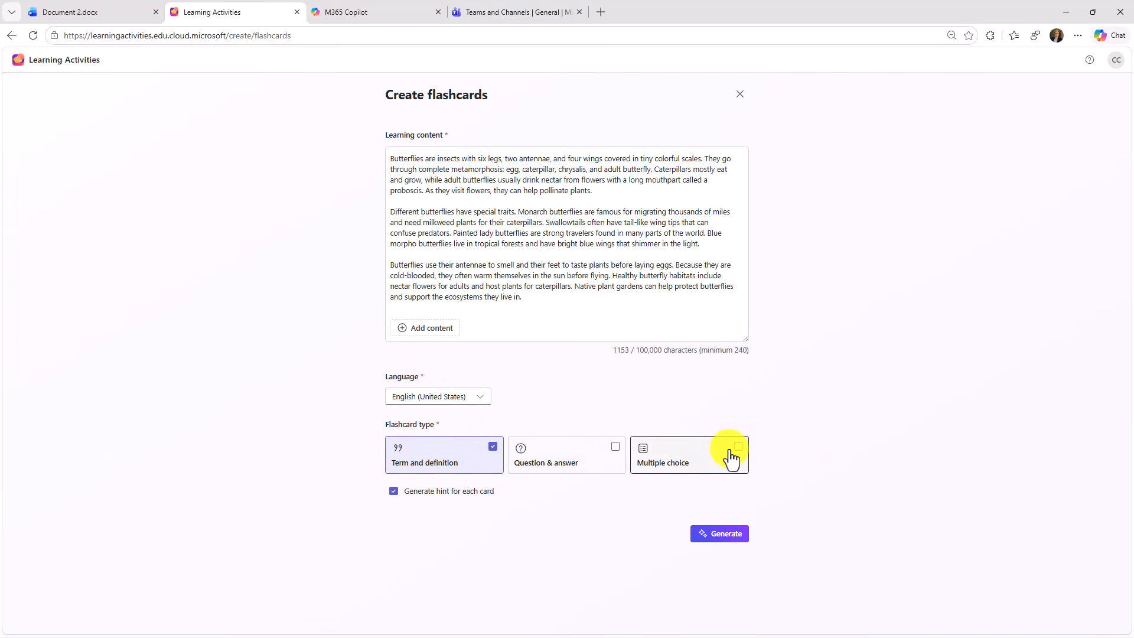
{"action": "left_click", "coordinate": [614, 449]}
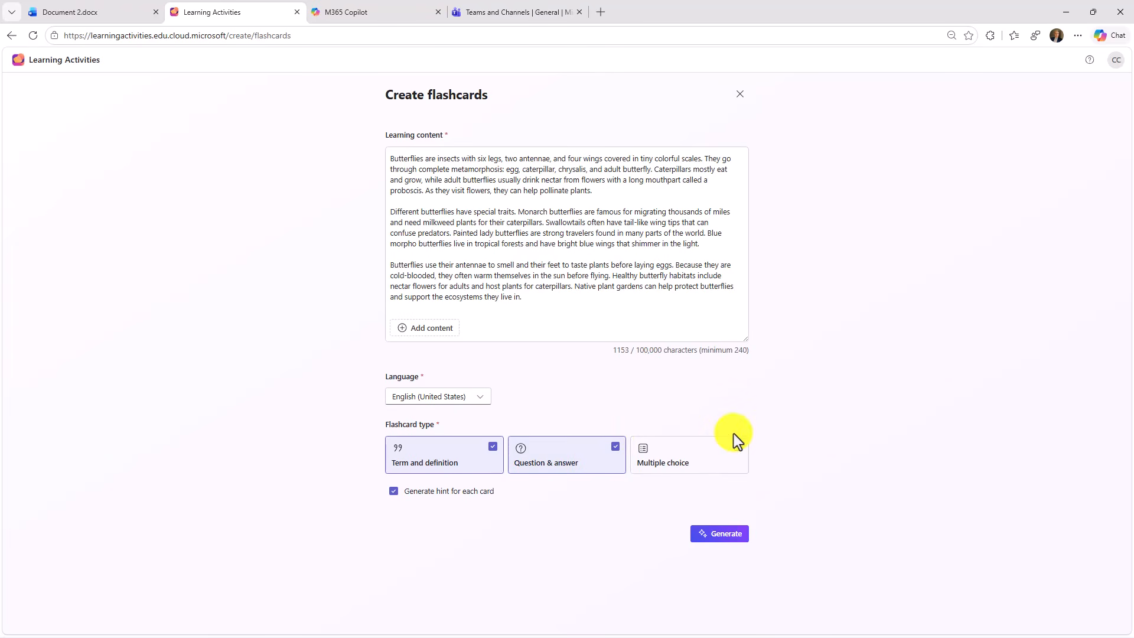
{"action": "left_click", "coordinate": [735, 442]}
{"action": "left_click", "coordinate": [615, 447]}
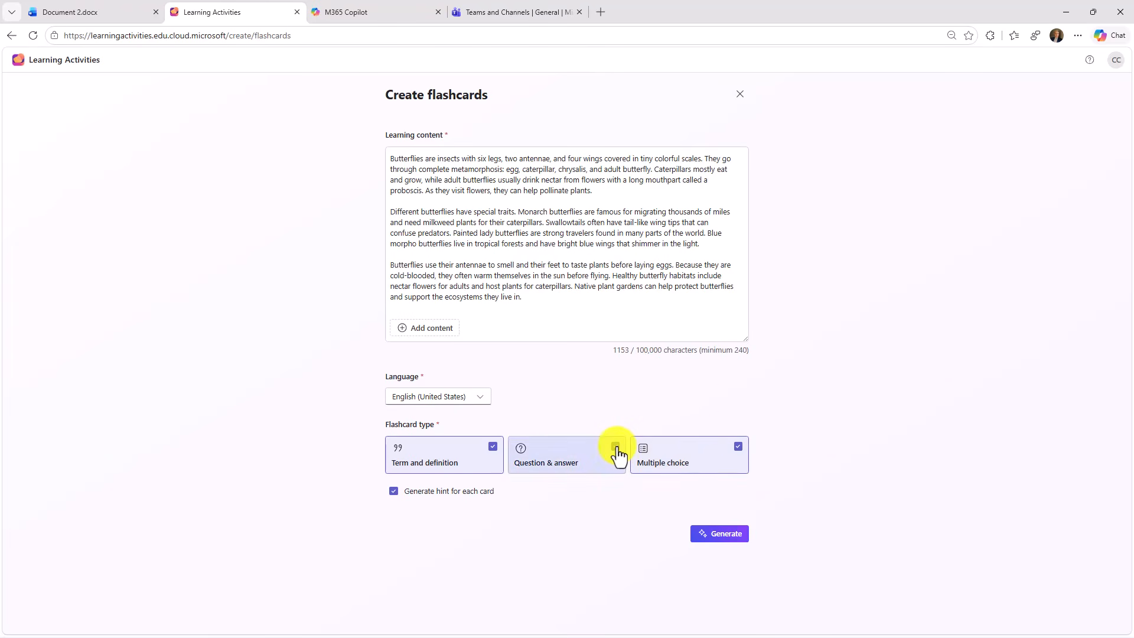
{"action": "left_click", "coordinate": [738, 449]}
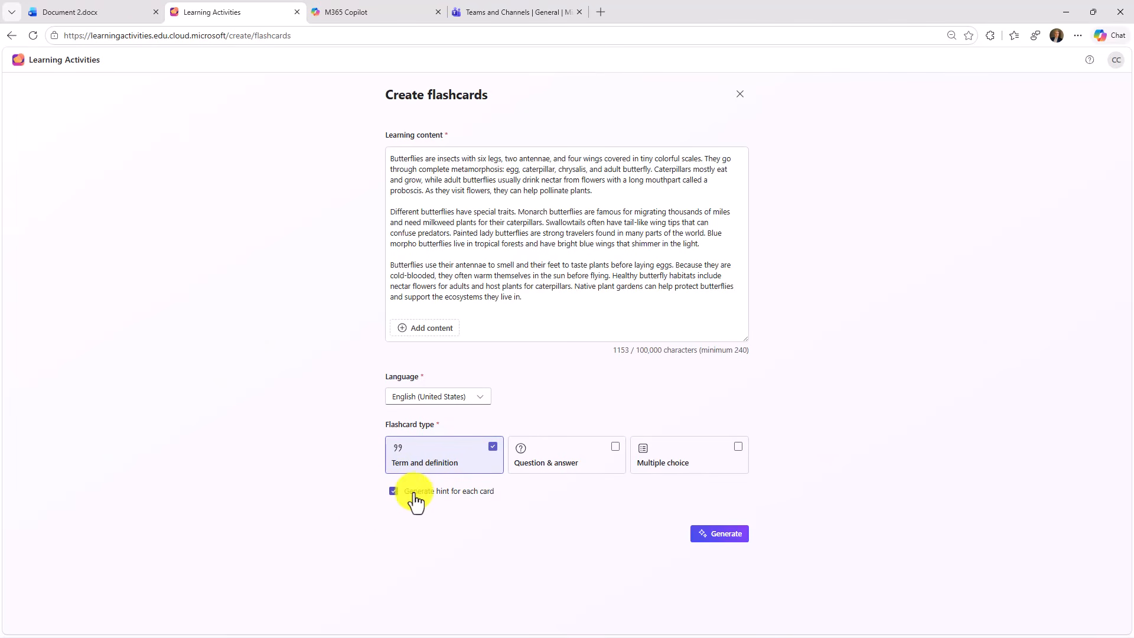
Generate term-and-definition flashcards with hints, and add a single orange monarch image to the front side of the Monarch butterfly card
{"action": "left_click", "coordinate": [721, 538]}
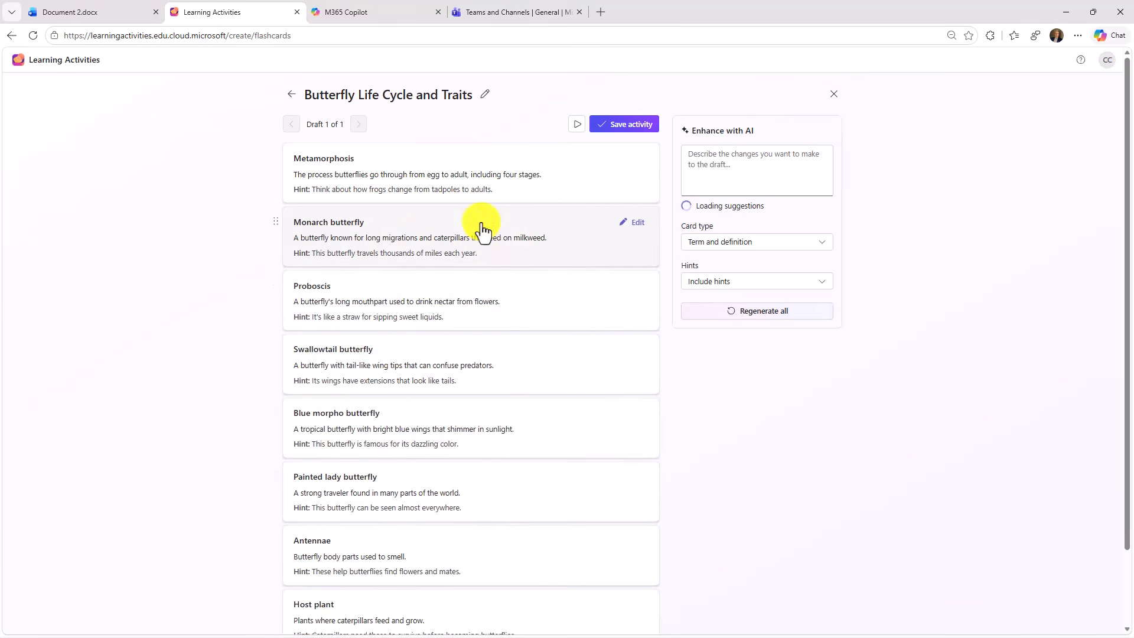
{"action": "left_click", "coordinate": [564, 237]}
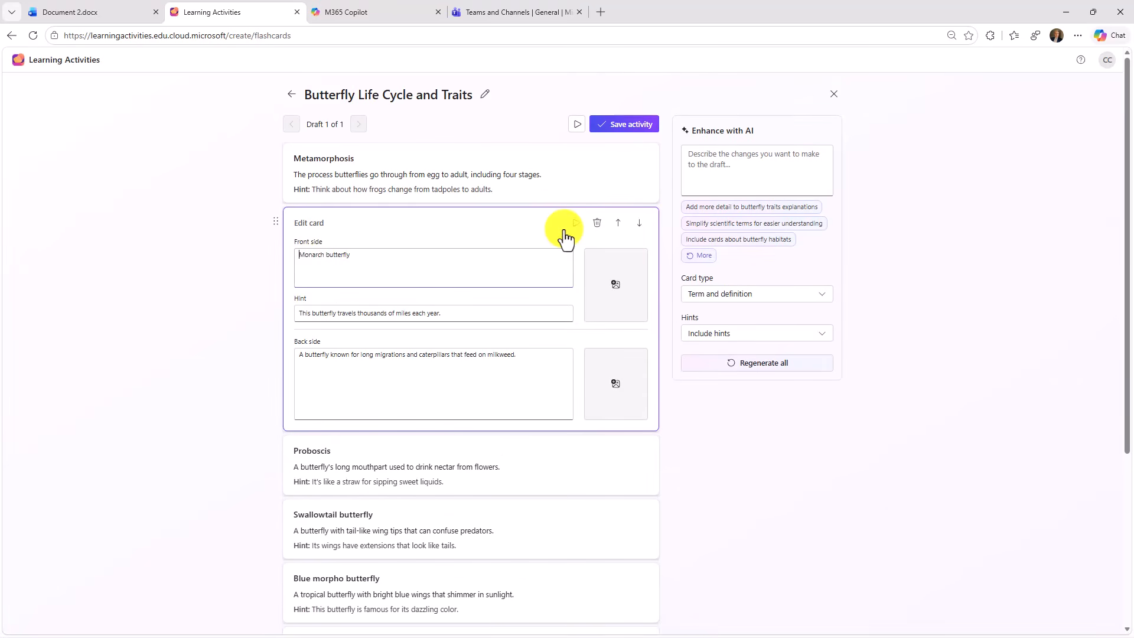
{"action": "left_click", "coordinate": [618, 289]}
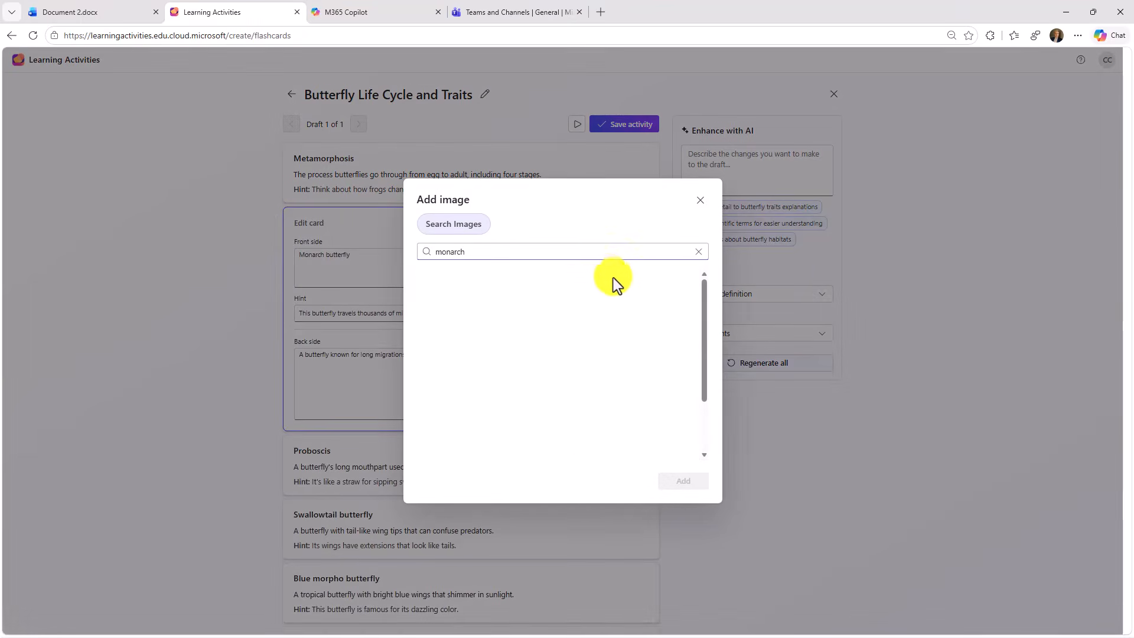
{"action": "left_click", "coordinate": [625, 306]}
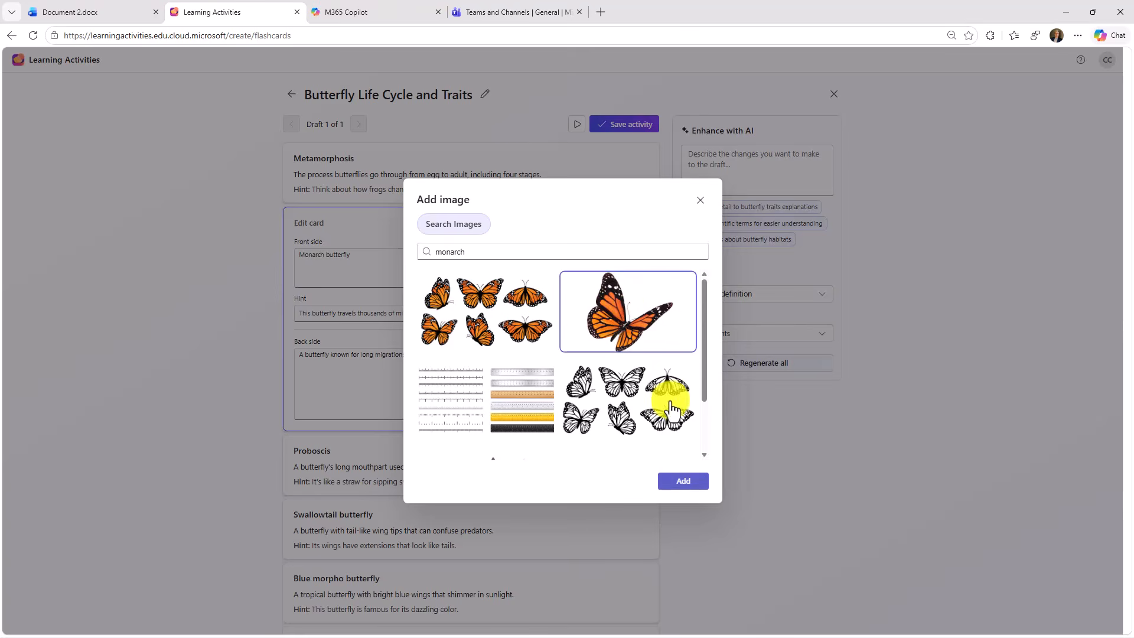
{"action": "left_click", "coordinate": [680, 486]}
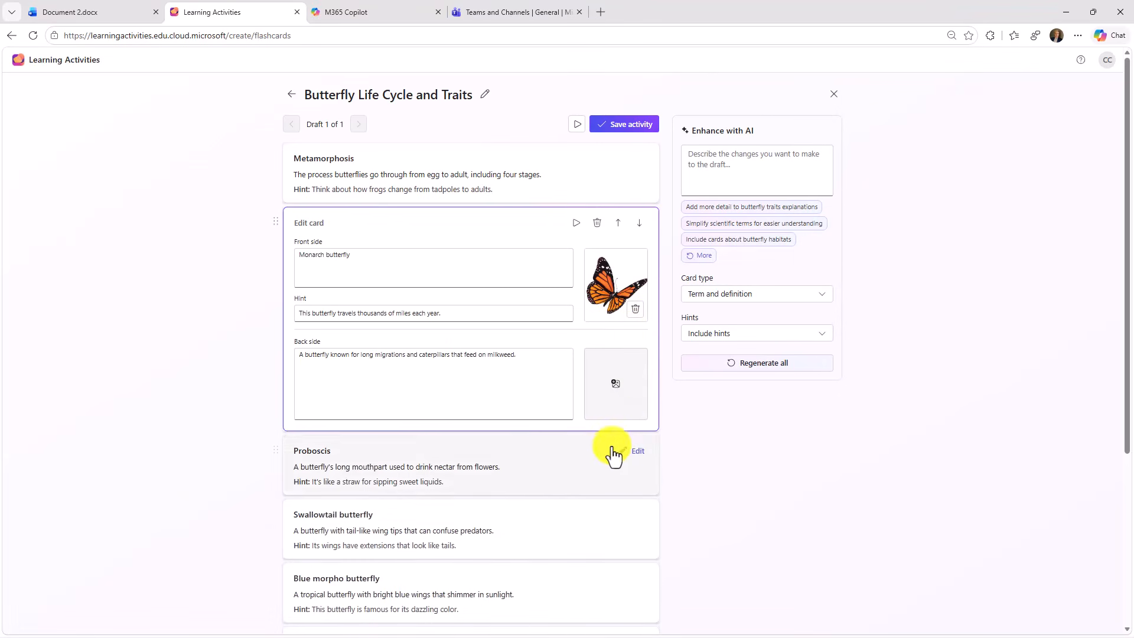
Review the remaining butterfly flashcards and the card type options for regenerating the draft
{"action": "scroll", "coordinate": [614, 519], "scroll_direction": "down", "scroll_amount": 2}
{"action": "scroll", "coordinate": [572, 456], "scroll_direction": "down", "scroll_amount": 2}
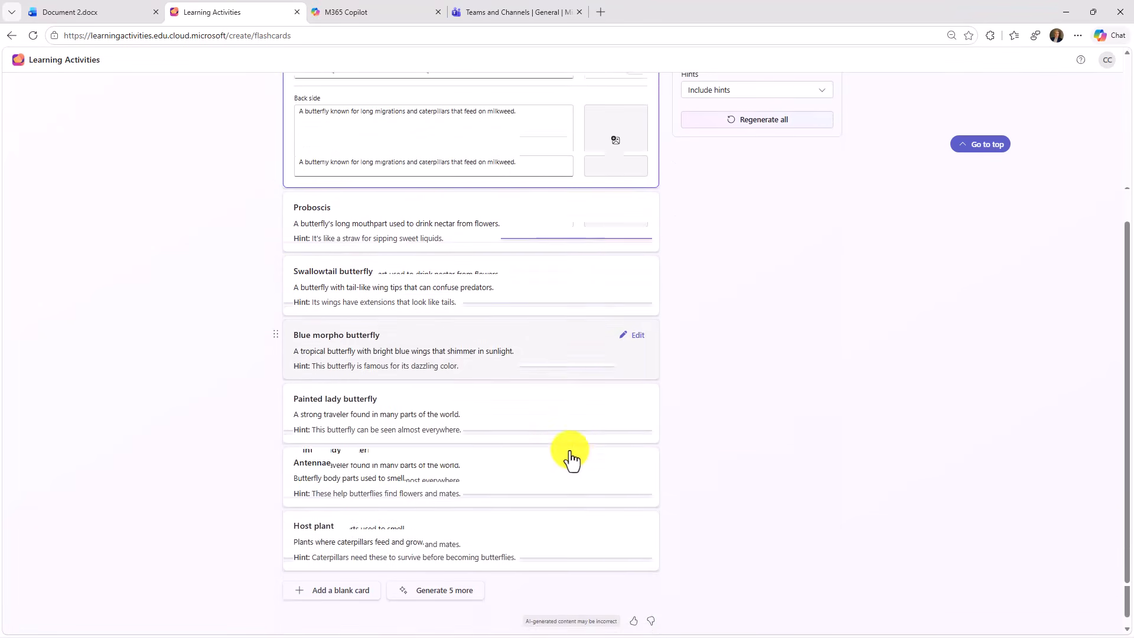
{"action": "scroll", "coordinate": [570, 452], "scroll_direction": "up", "scroll_amount": 5}
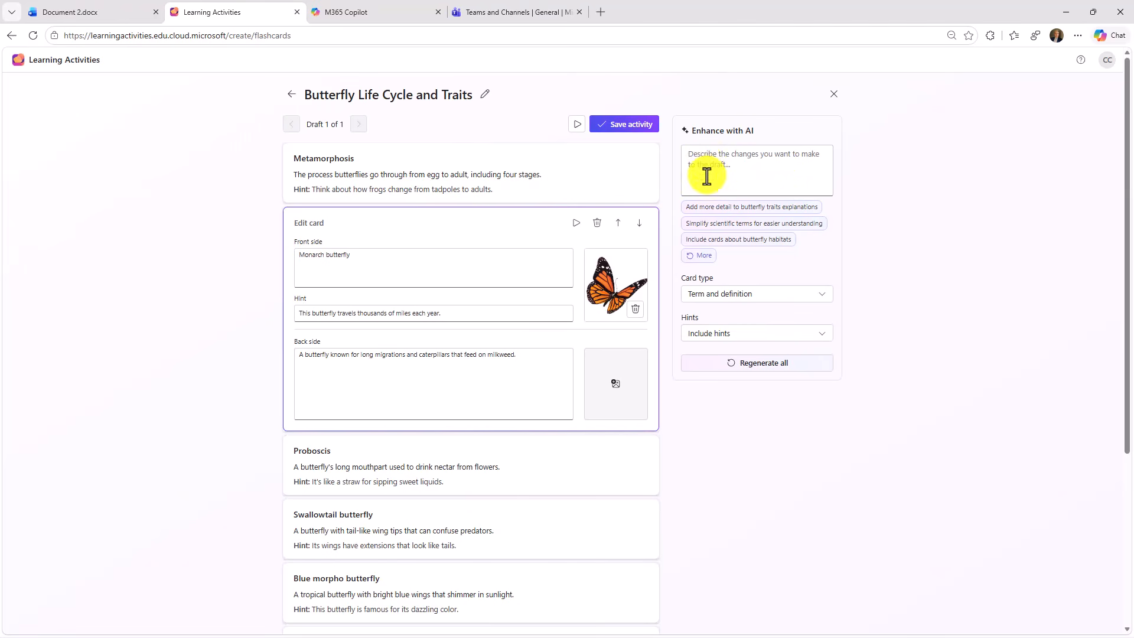
{"action": "left_click", "coordinate": [751, 293]}
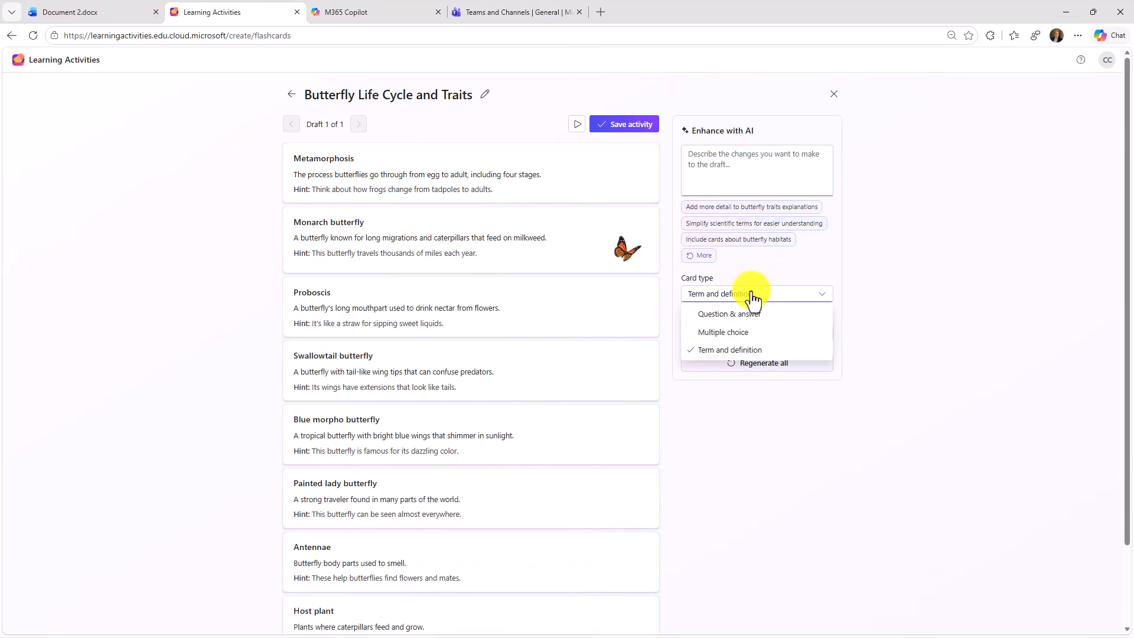
{"action": "left_click", "coordinate": [850, 278]}
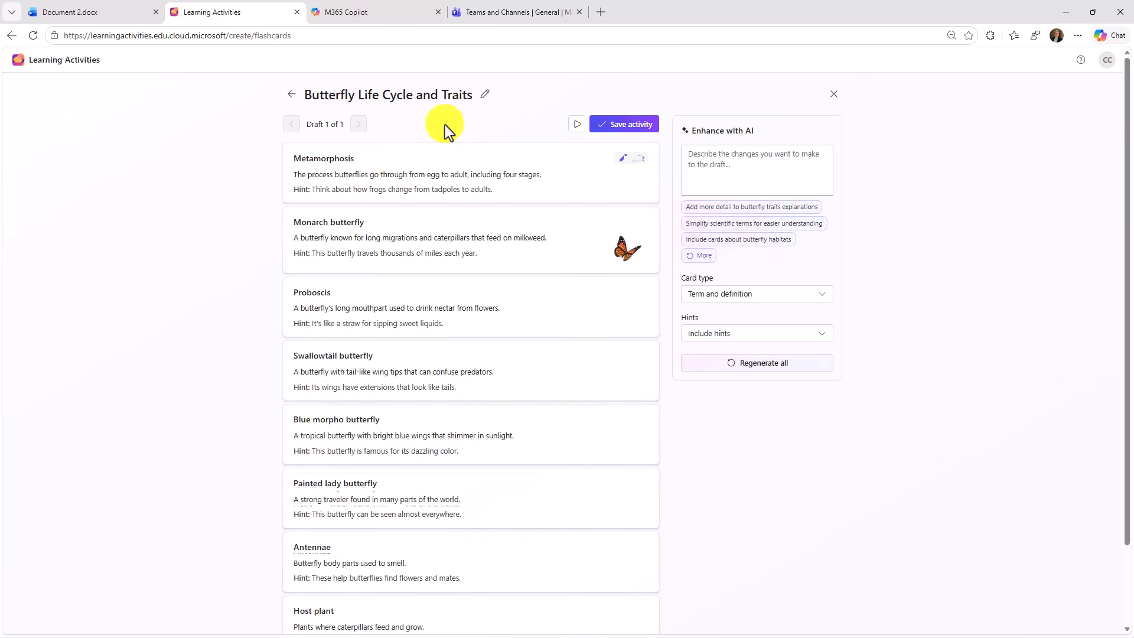
Preview the flashcard activity and flip the Metamorphosis card to its definition
{"action": "left_click", "coordinate": [576, 127]}
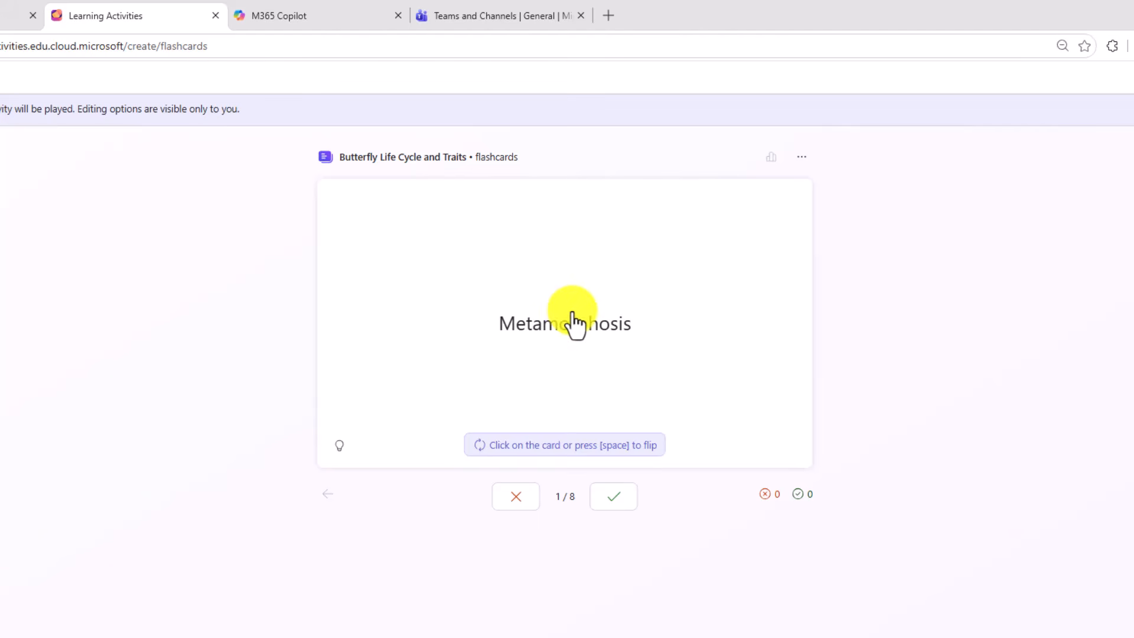
{"action": "left_click", "coordinate": [662, 331]}
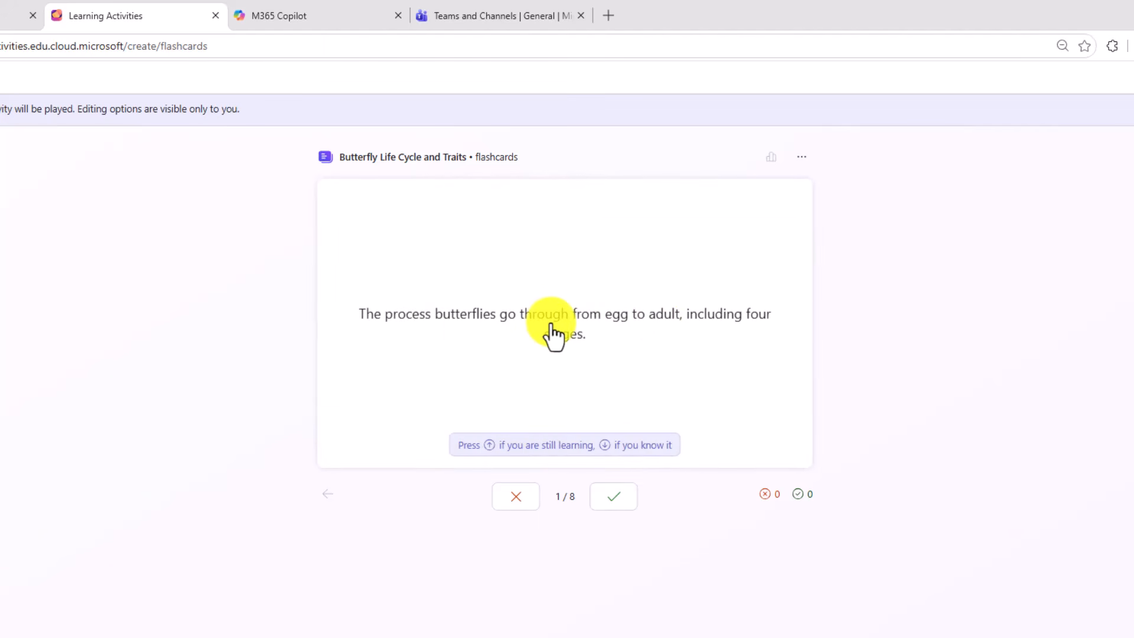
Play through the flashcard preview, revealing the Monarch butterfly hint and marking cards as known or still learning, and exit the preview
{"action": "left_click", "coordinate": [618, 501]}
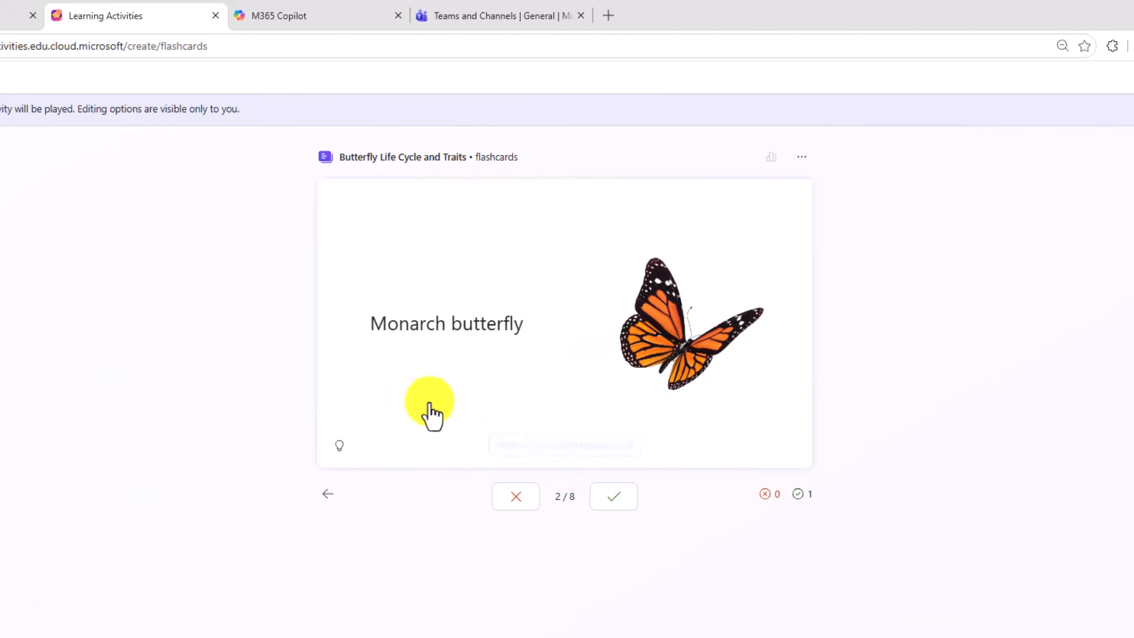
{"action": "left_click", "coordinate": [340, 445]}
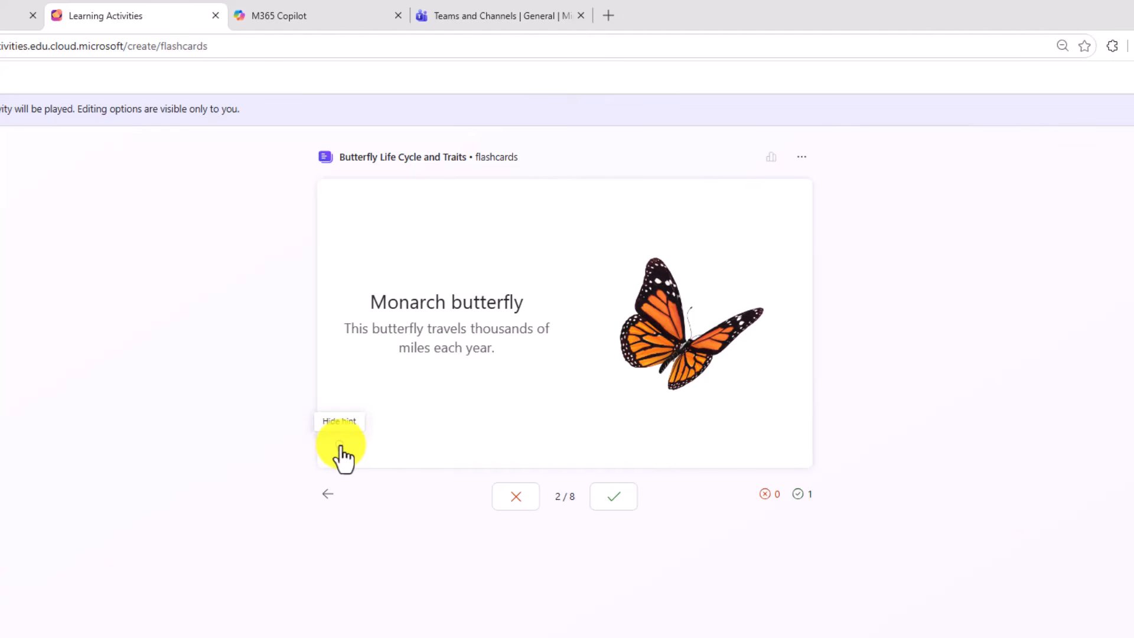
{"action": "left_click", "coordinate": [466, 436]}
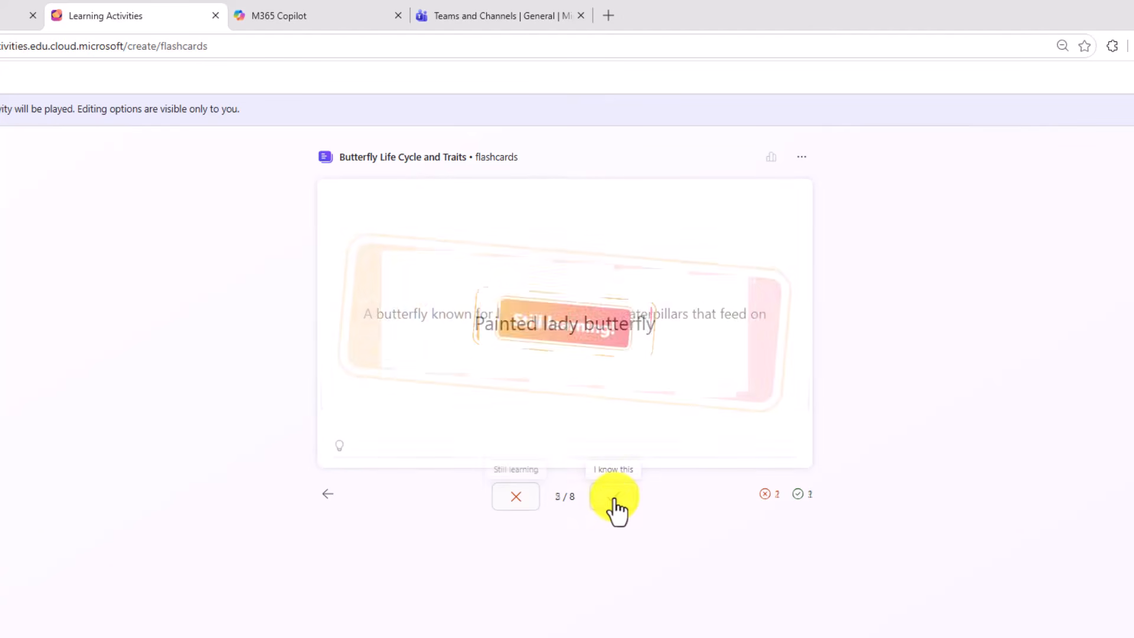
{"action": "left_click", "coordinate": [614, 496]}
{"action": "left_click", "coordinate": [615, 496]}
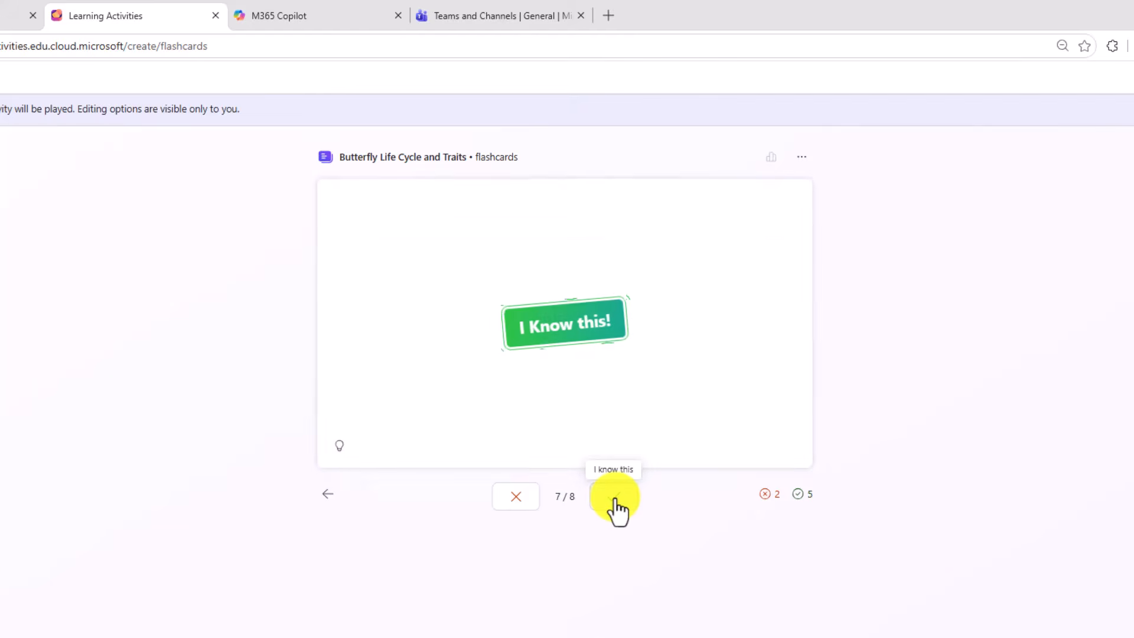
{"action": "left_click", "coordinate": [615, 496]}
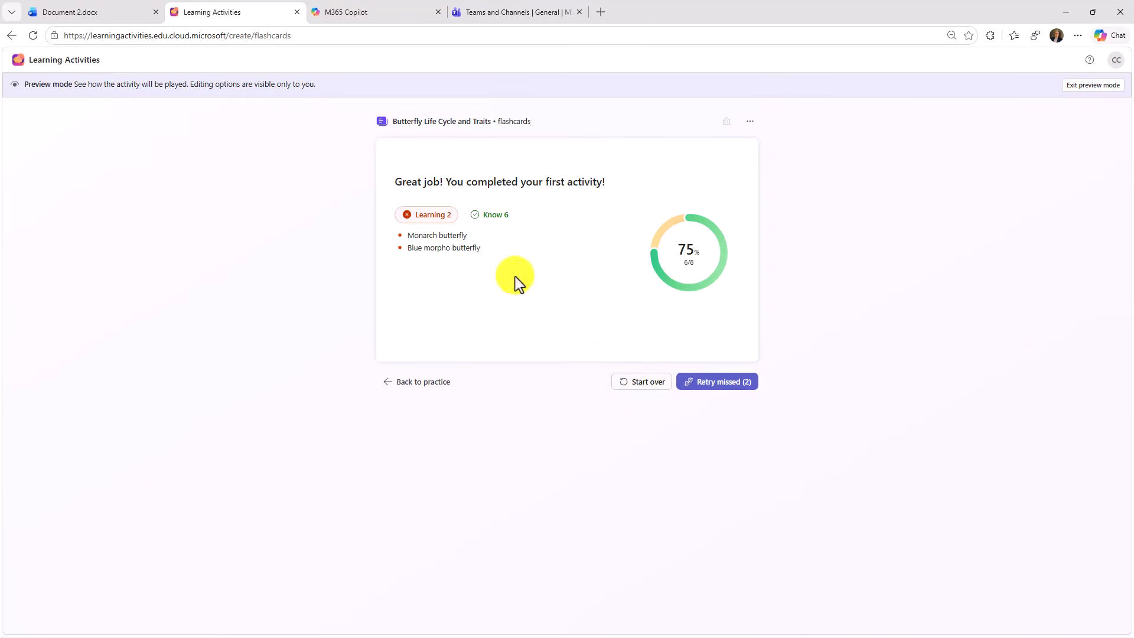
{"action": "left_click", "coordinate": [1087, 84]}
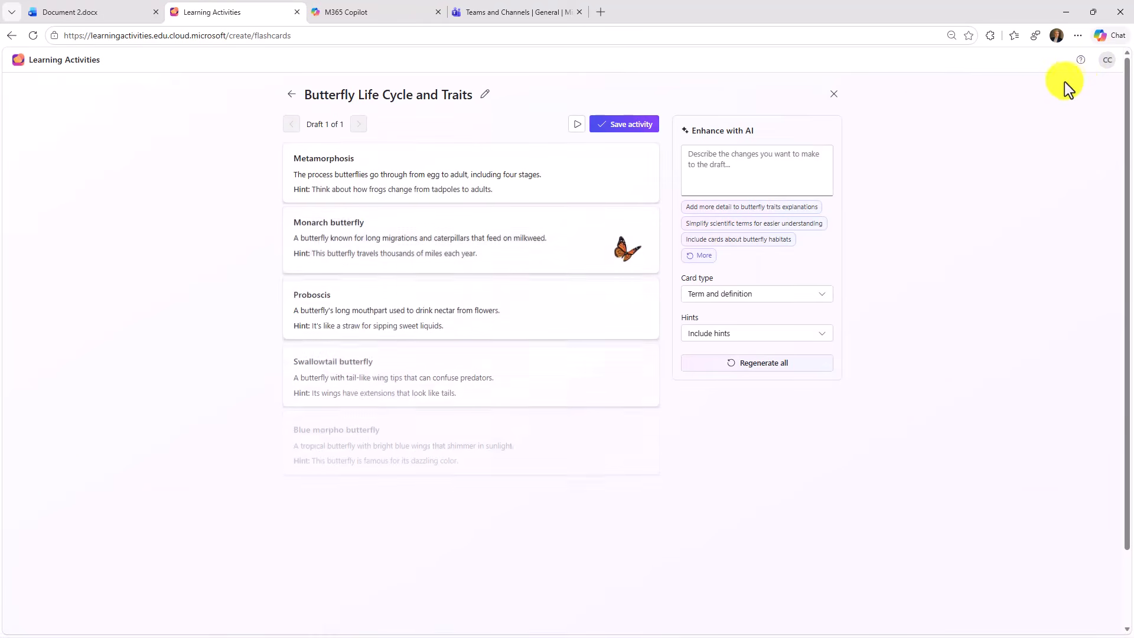
Save the butterfly flashcard activity and copy its join code for sharing
{"action": "left_click", "coordinate": [643, 134]}
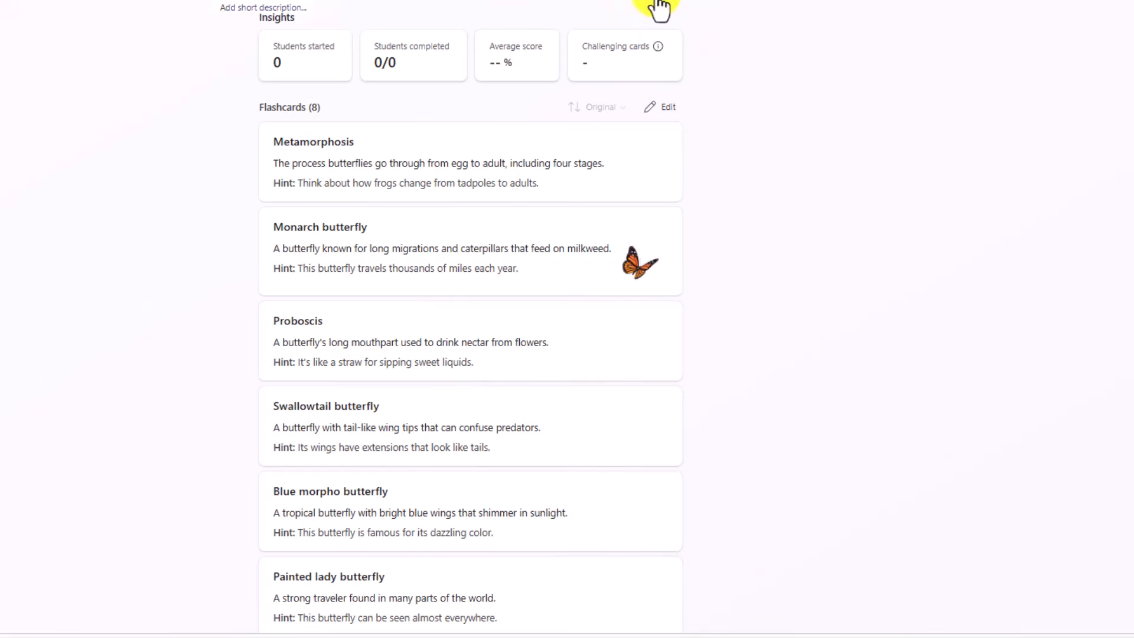
{"action": "left_click", "coordinate": [725, 148]}
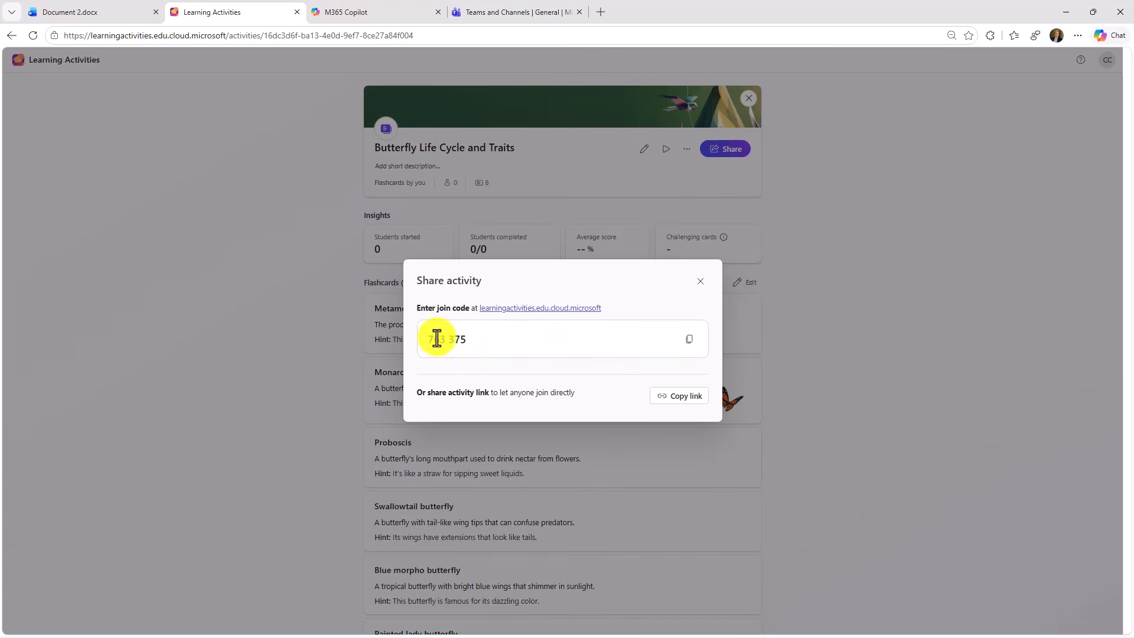
{"action": "left_click", "coordinate": [689, 341]}
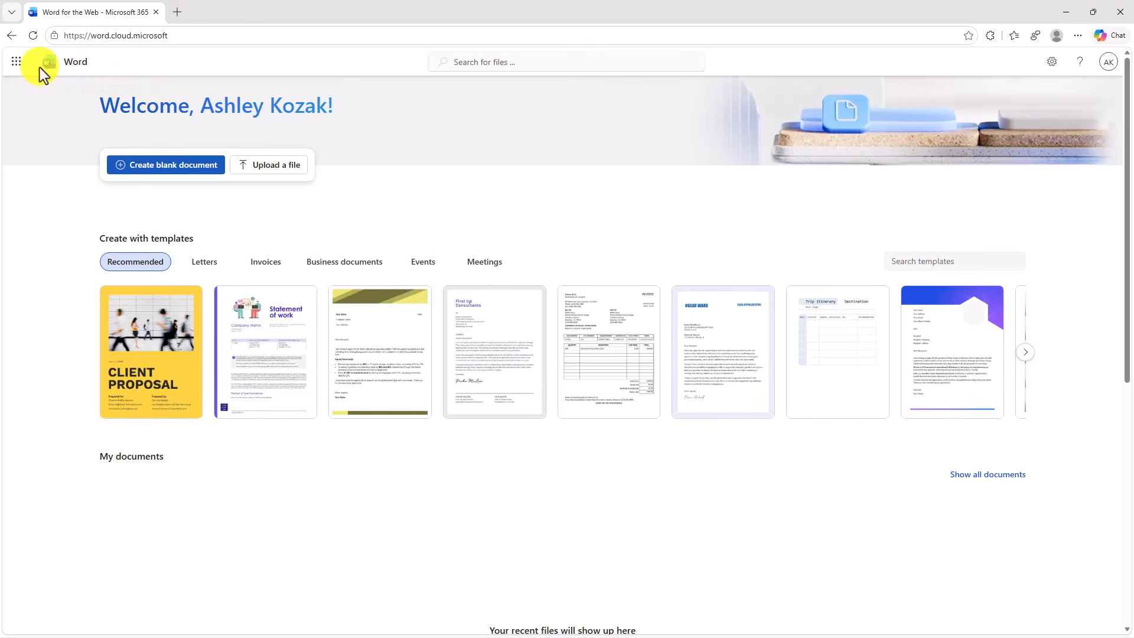
From the student's Word page, open Learning Activities, join the shared butterfly flashcards with the join code, and mark the cards through to the end
{"action": "left_click", "coordinate": [16, 62]}
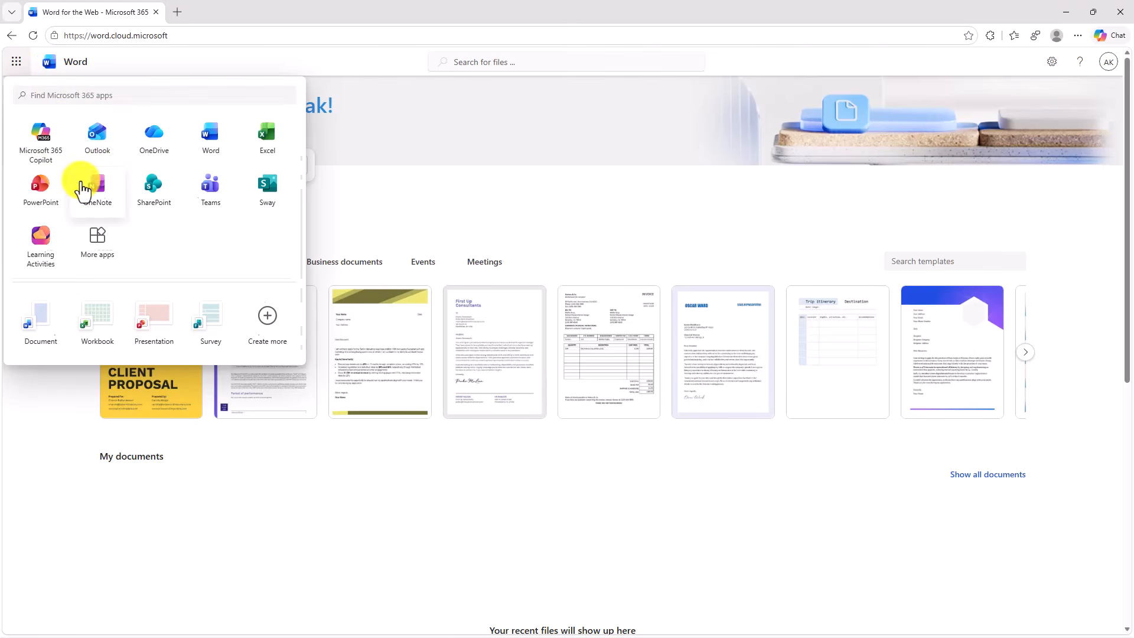
{"action": "left_click", "coordinate": [37, 247]}
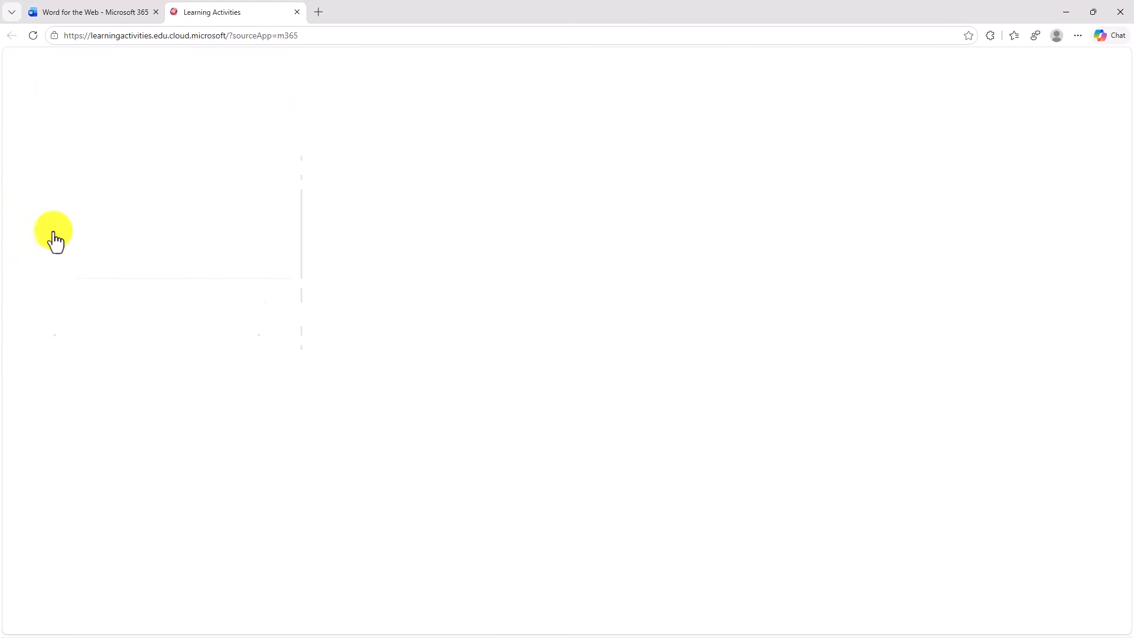
{"action": "left_click", "coordinate": [855, 115]}
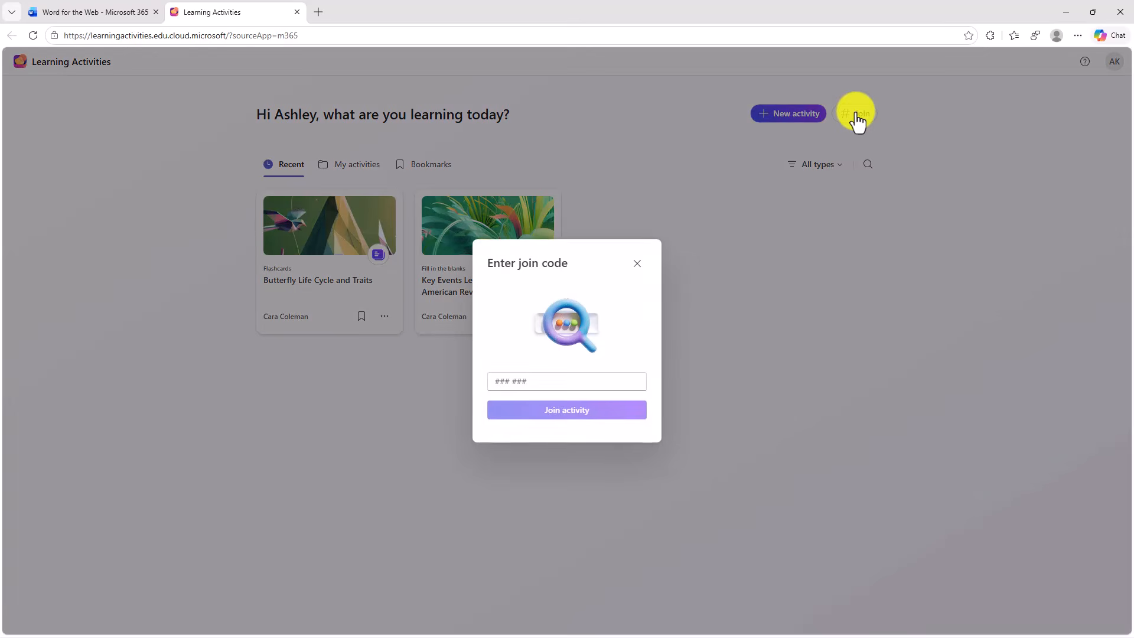
{"action": "left_click", "coordinate": [542, 382]}
{"action": "type", "text": "543413"}
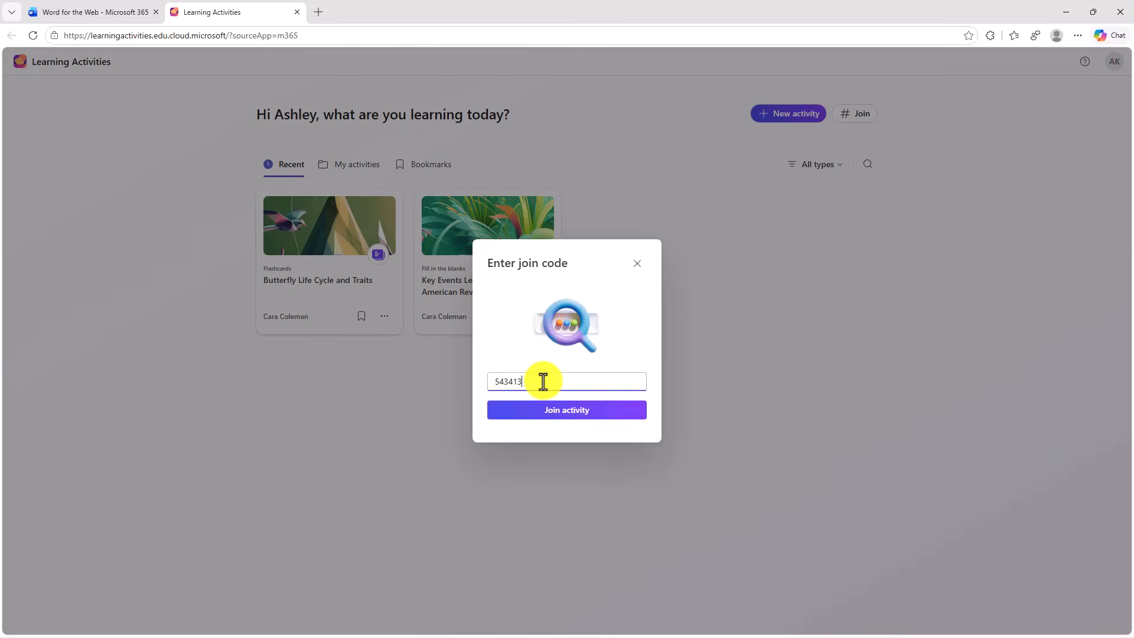
{"action": "left_click", "coordinate": [578, 417]}
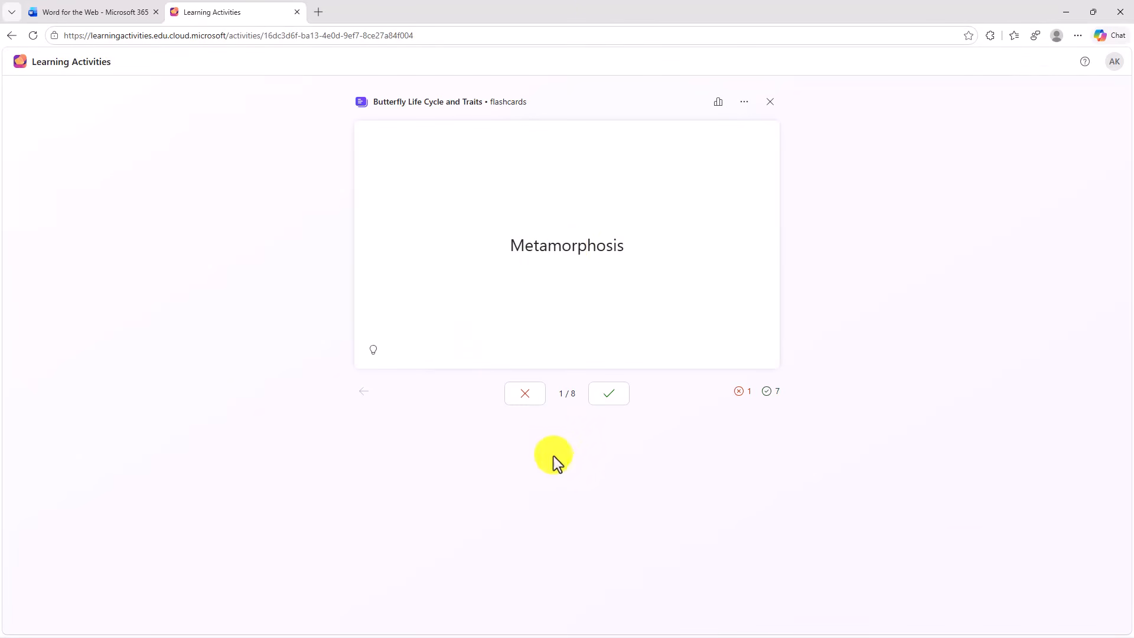
{"action": "left_click", "coordinate": [590, 306]}
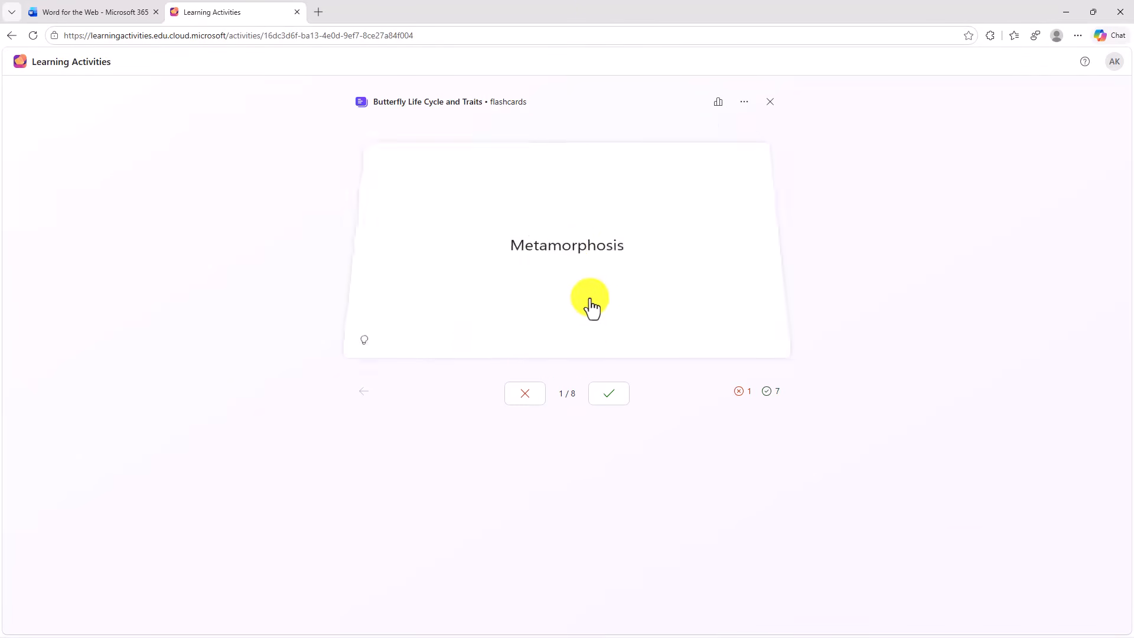
{"action": "left_click", "coordinate": [608, 394]}
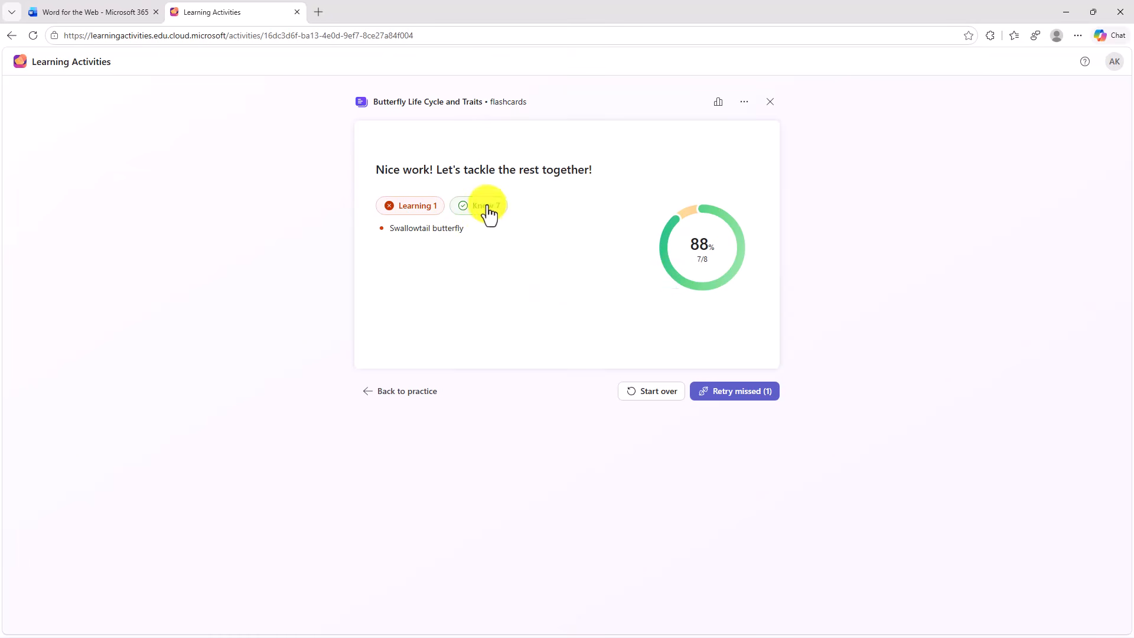
Examine the student's insights and per-card results, and refresh the teacher's activity page to review the class insights
{"action": "left_click", "coordinate": [719, 108]}
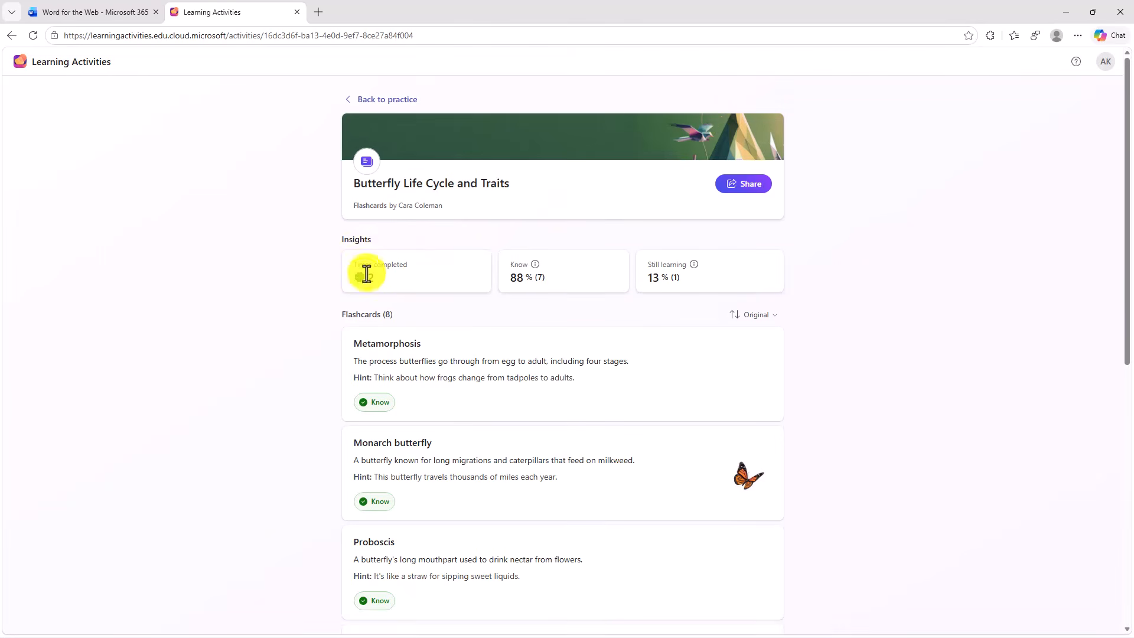
{"action": "scroll", "coordinate": [423, 392], "scroll_direction": "down", "scroll_amount": 5}
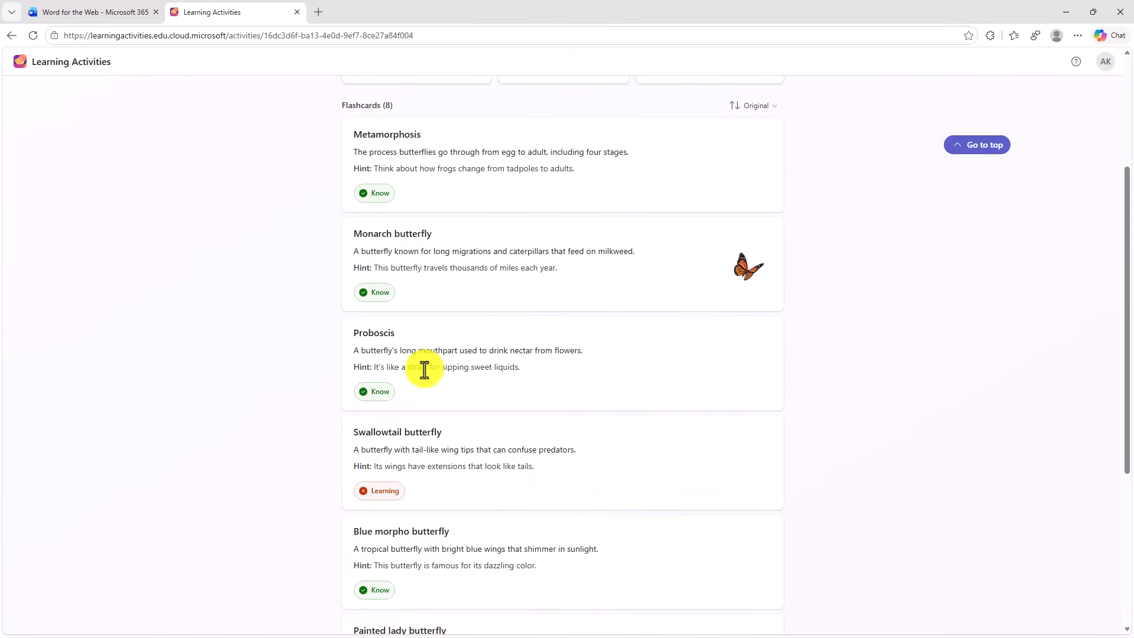
{"action": "scroll", "coordinate": [423, 388], "scroll_direction": "up", "scroll_amount": 5}
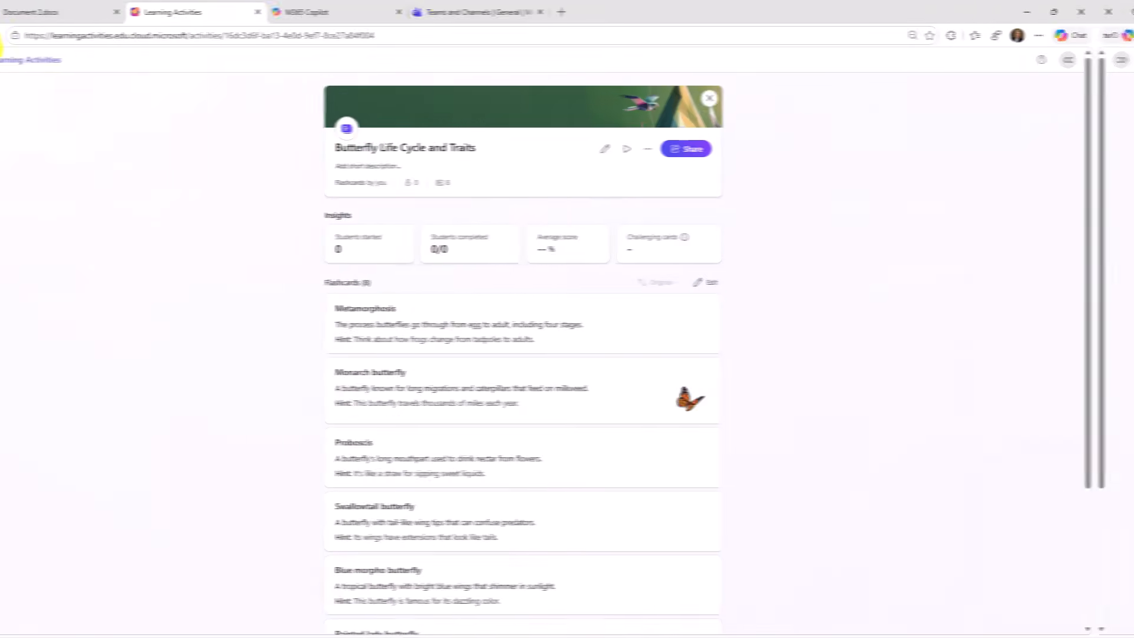
{"action": "left_click", "coordinate": [33, 37]}
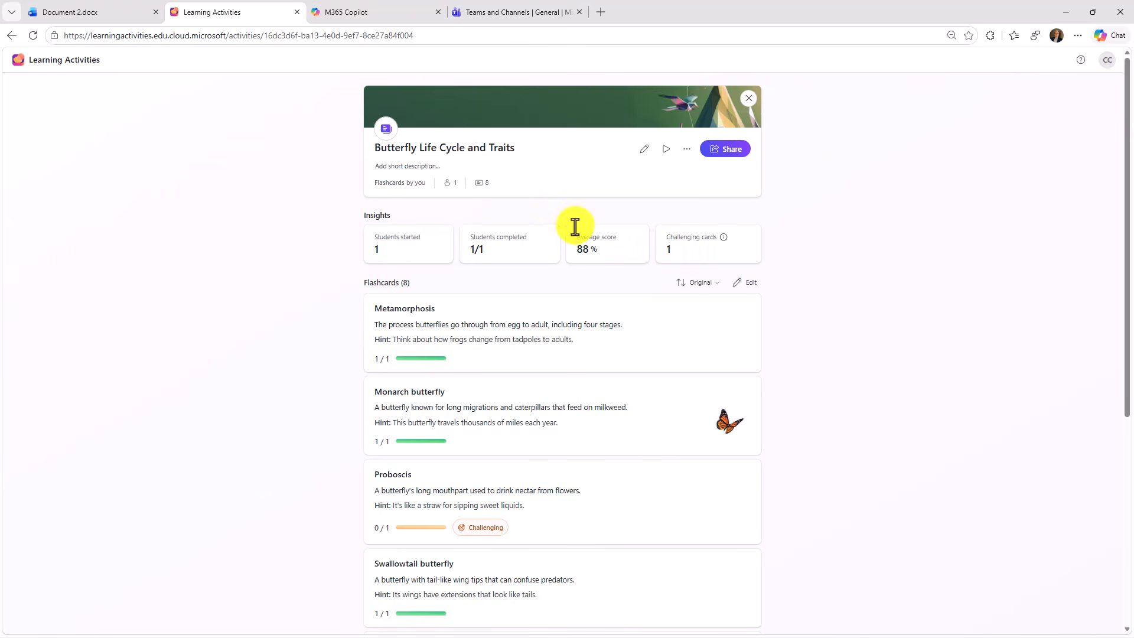
Generate a new fill-in-the-blanks activity from the pasted text about The Office, with AI content editing allowed and Easy difficulty
{"action": "left_click", "coordinate": [66, 60]}
{"action": "left_click", "coordinate": [771, 107]}
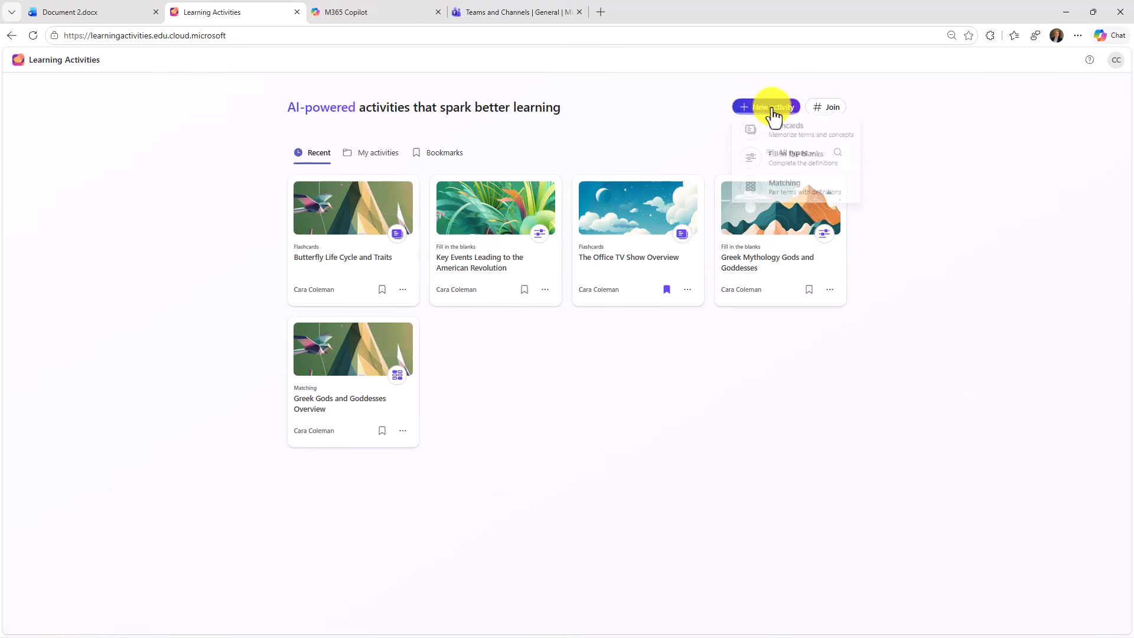
{"action": "left_click", "coordinate": [812, 170]}
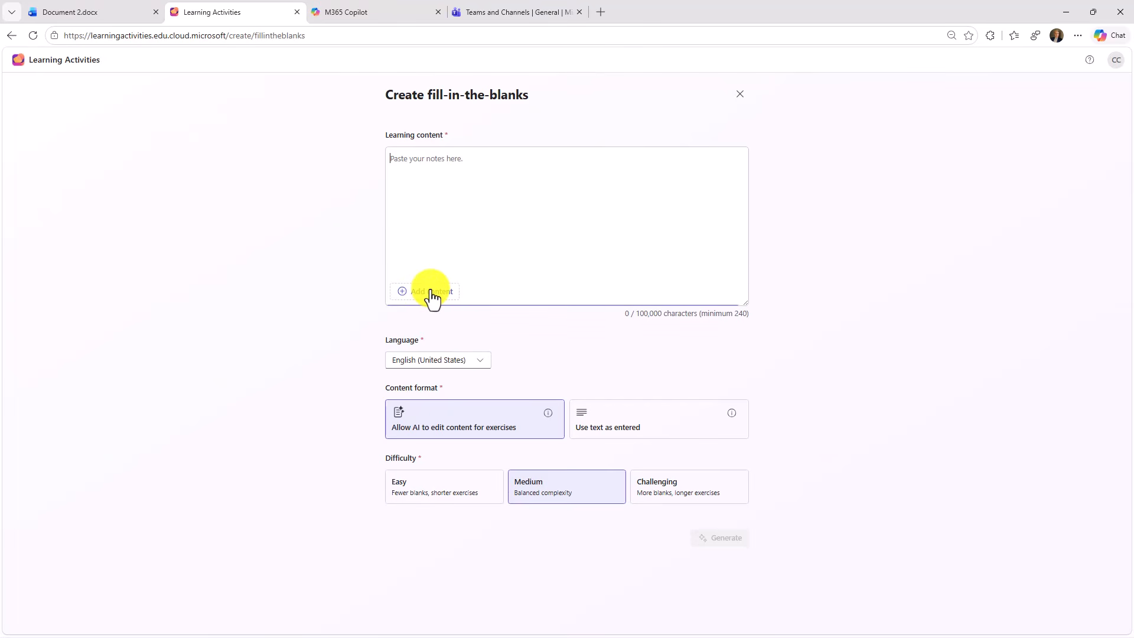
{"action": "key", "text": "ctrl+v"}
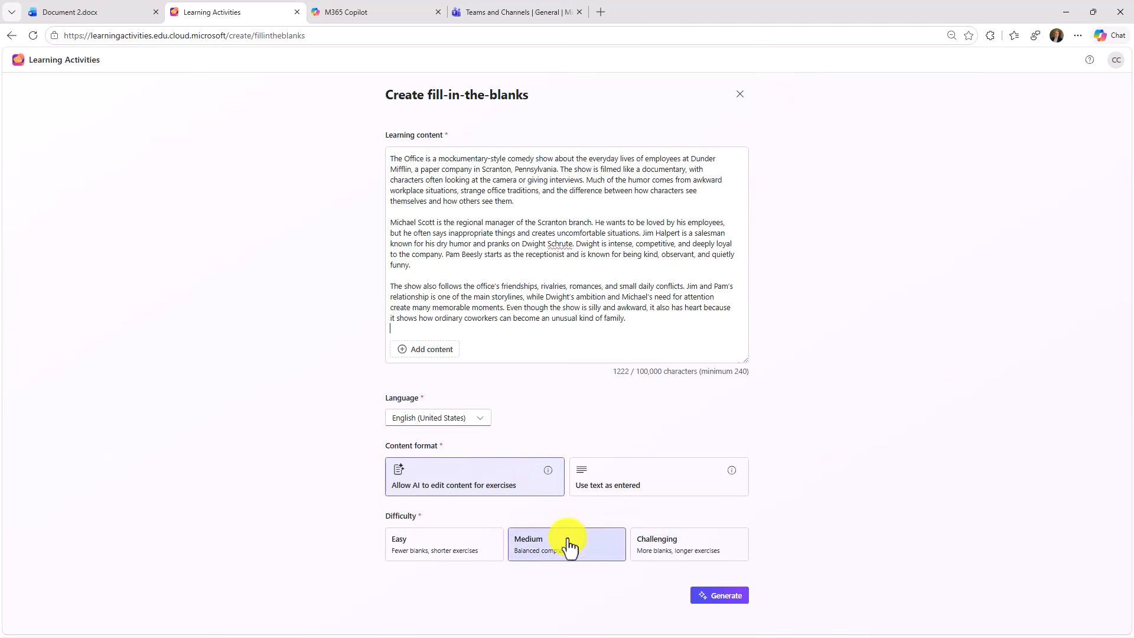
{"action": "left_click", "coordinate": [466, 552]}
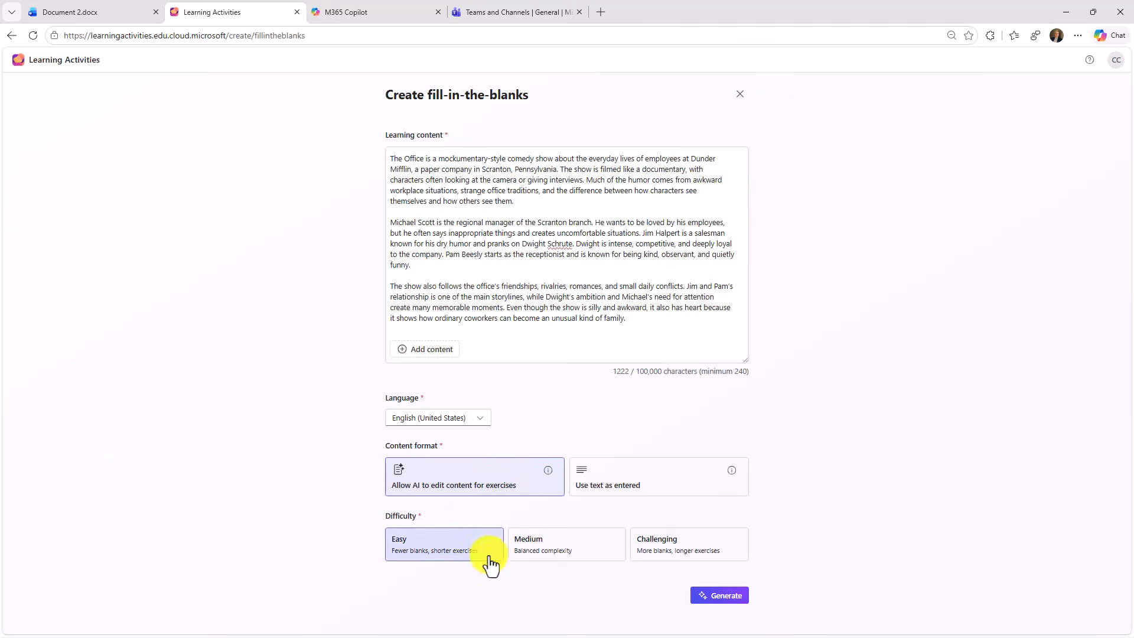
{"action": "left_click", "coordinate": [717, 598]}
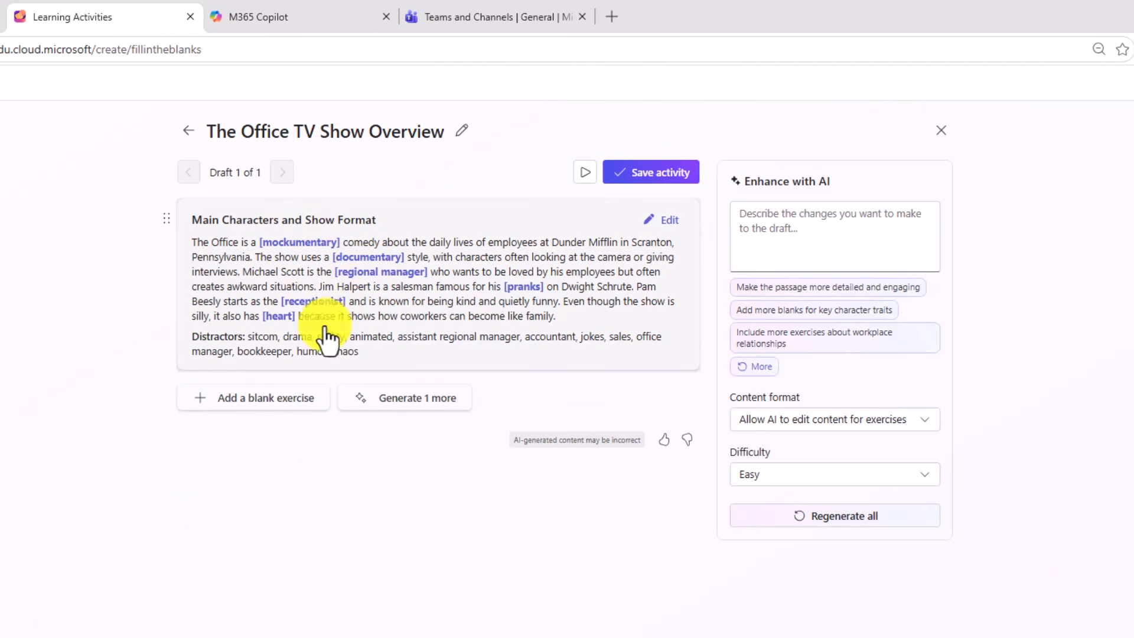
Add "Bill Lumbergh" as a distractor to the Main Characters and Show Format exercise
{"action": "left_click", "coordinate": [665, 220]}
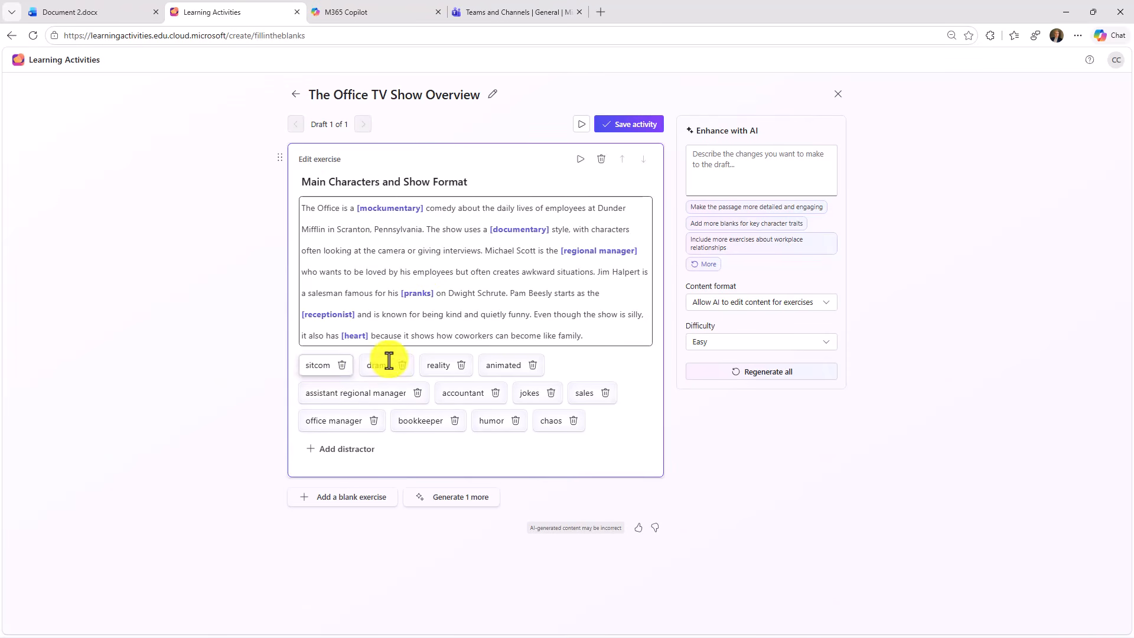
{"action": "left_click", "coordinate": [343, 452]}
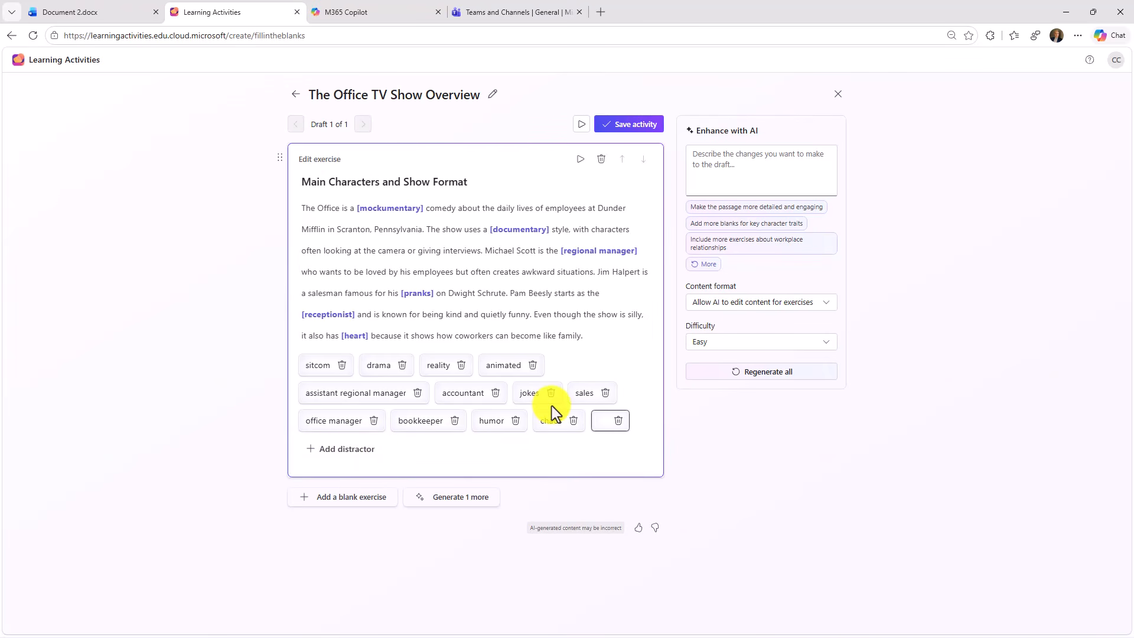
{"action": "type", "text": "Bill Lumbergh"}
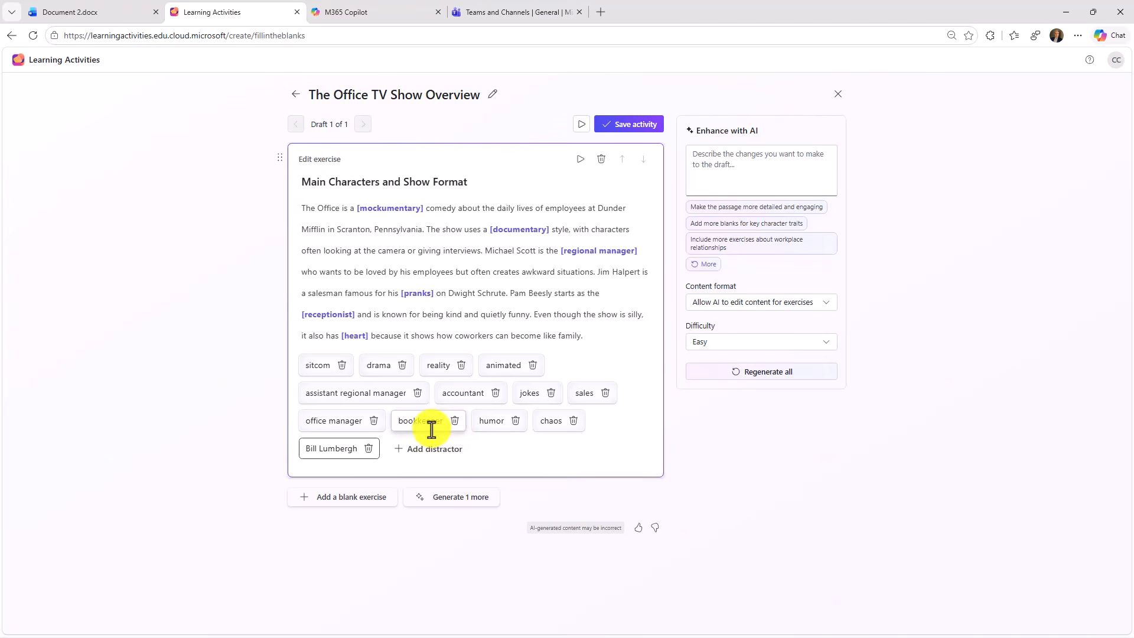
{"action": "left_click", "coordinate": [608, 367]}
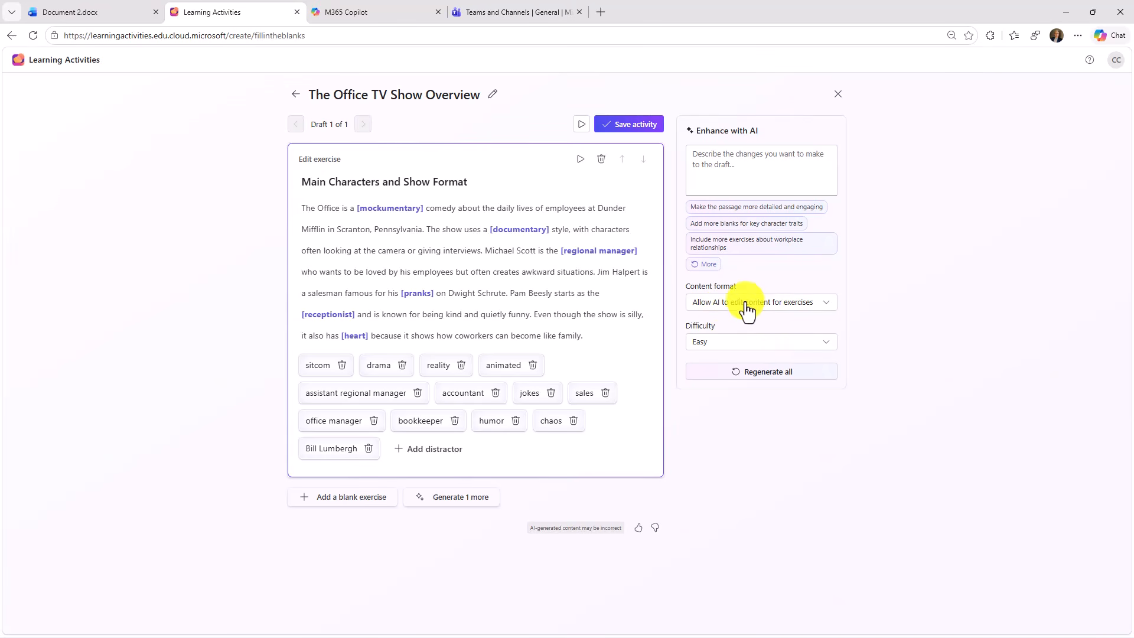
Preview the exercise, fill the blanks with mockumentary, bookkeeper, regional manager, jokes, receptionist and reality, check them, and show the correct answers
{"action": "left_click", "coordinate": [579, 127]}
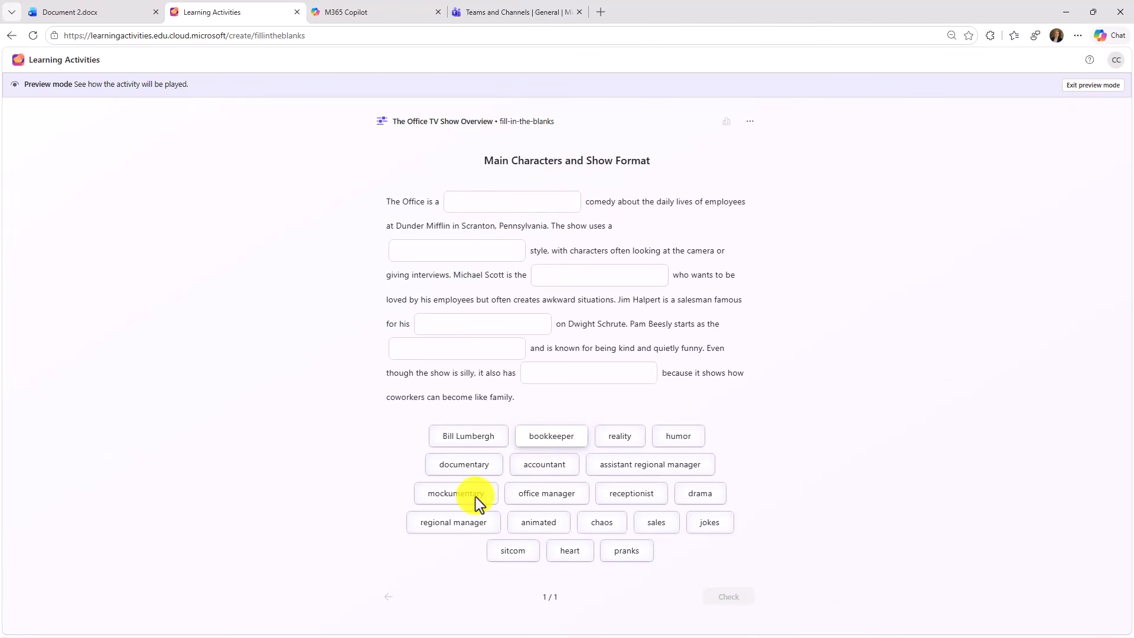
{"action": "left_click_drag", "start_coordinate": [477, 498], "coordinate": [508, 207]}
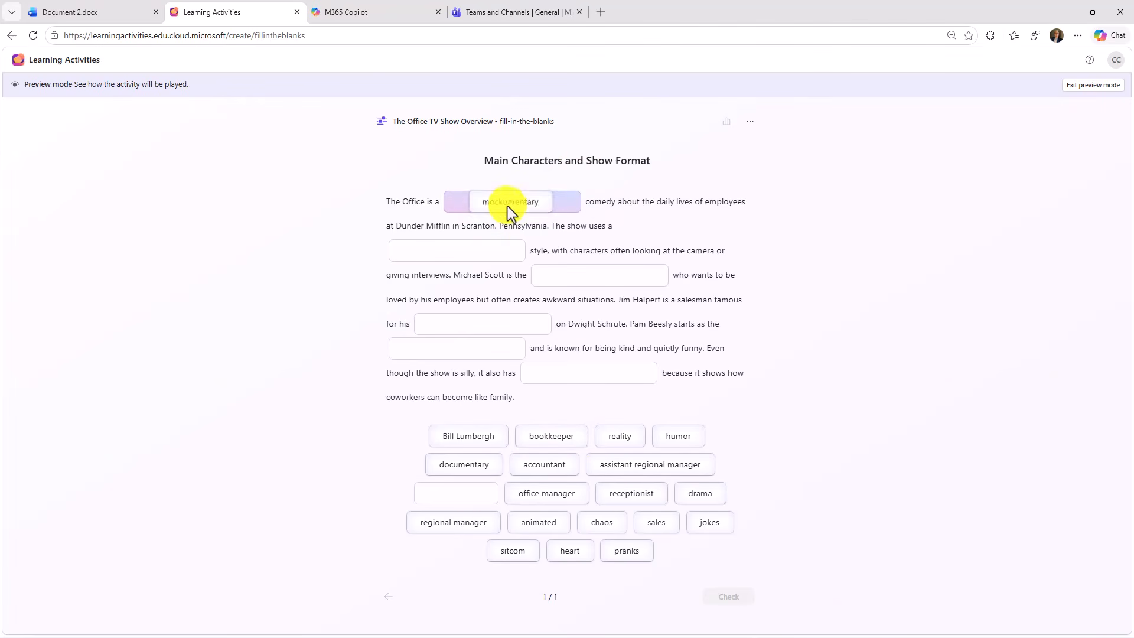
{"action": "left_click_drag", "start_coordinate": [567, 424], "coordinate": [467, 250]}
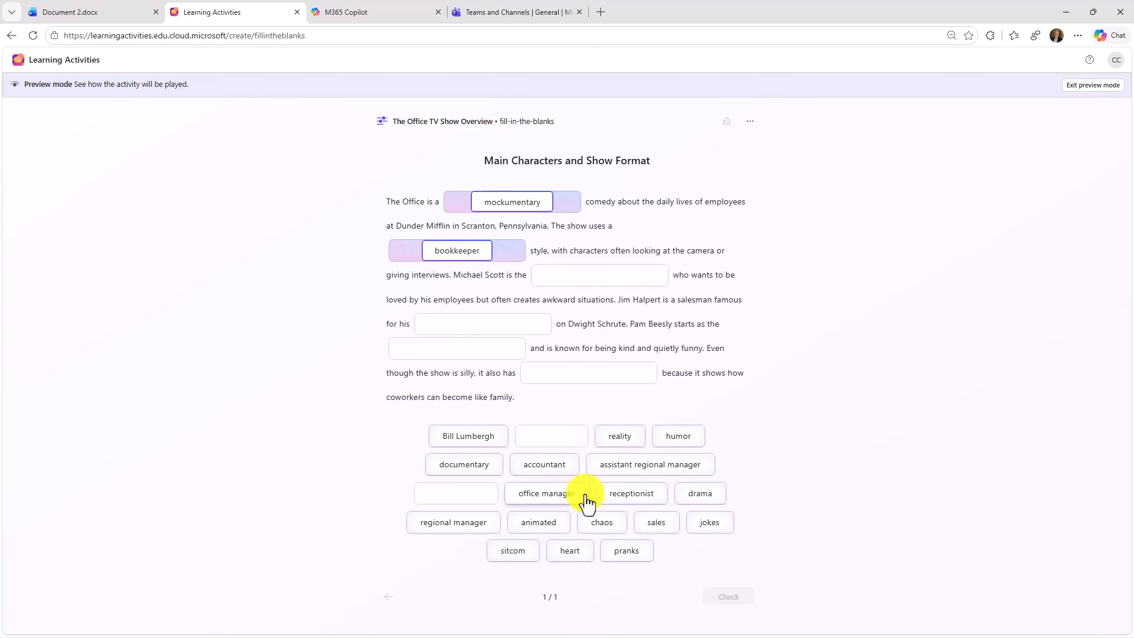
{"action": "left_click_drag", "start_coordinate": [481, 527], "coordinate": [615, 278]}
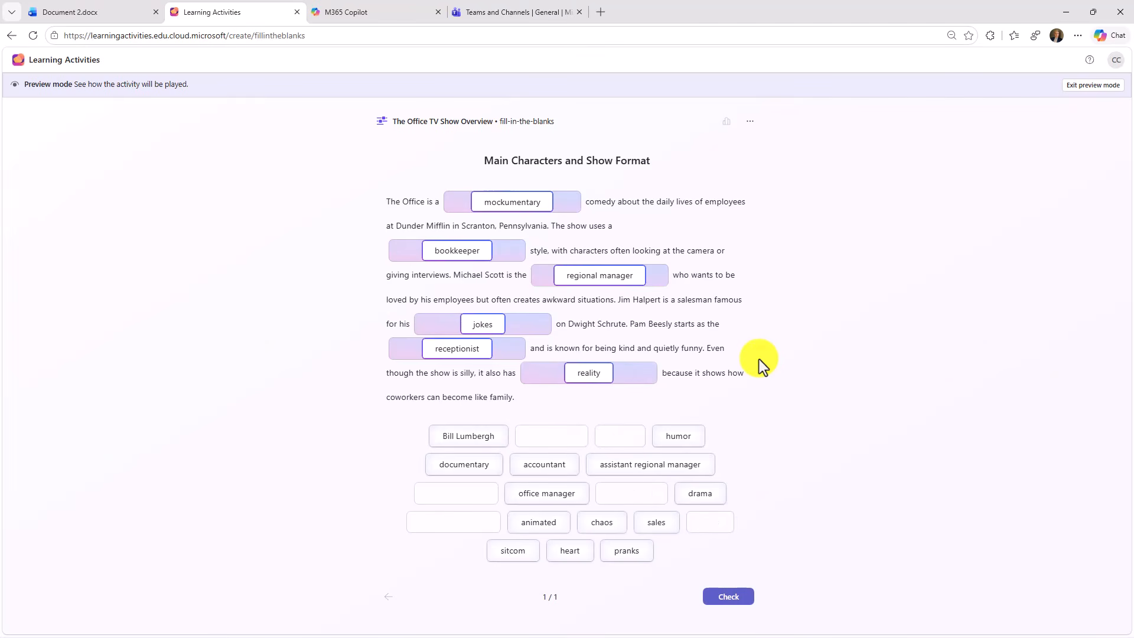
{"action": "left_click", "coordinate": [733, 598]}
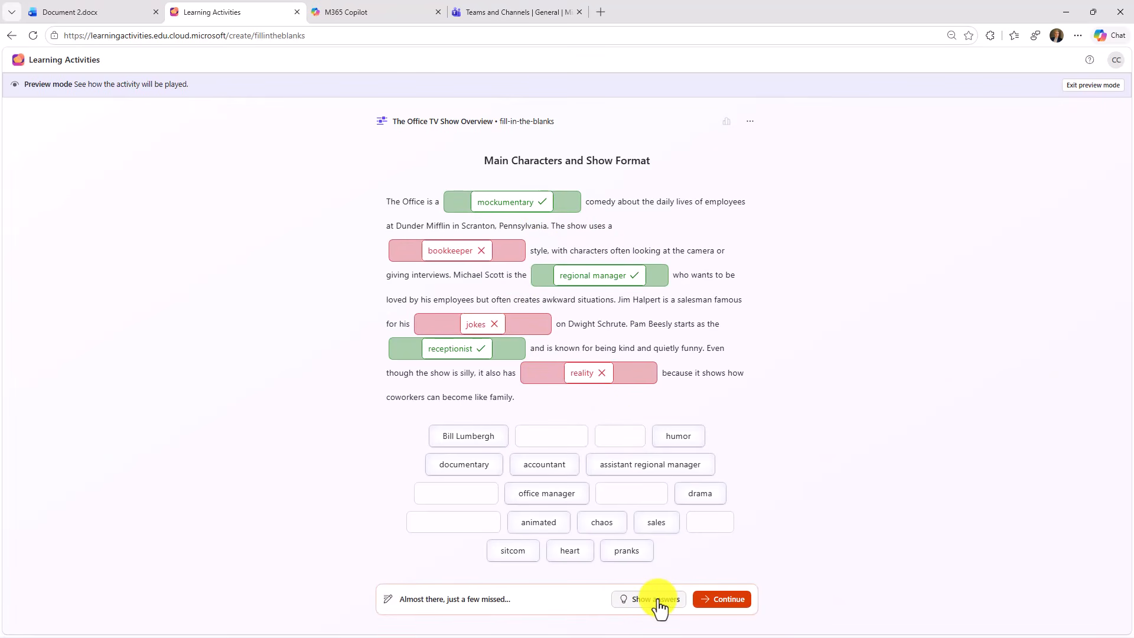
{"action": "left_click", "coordinate": [658, 600]}
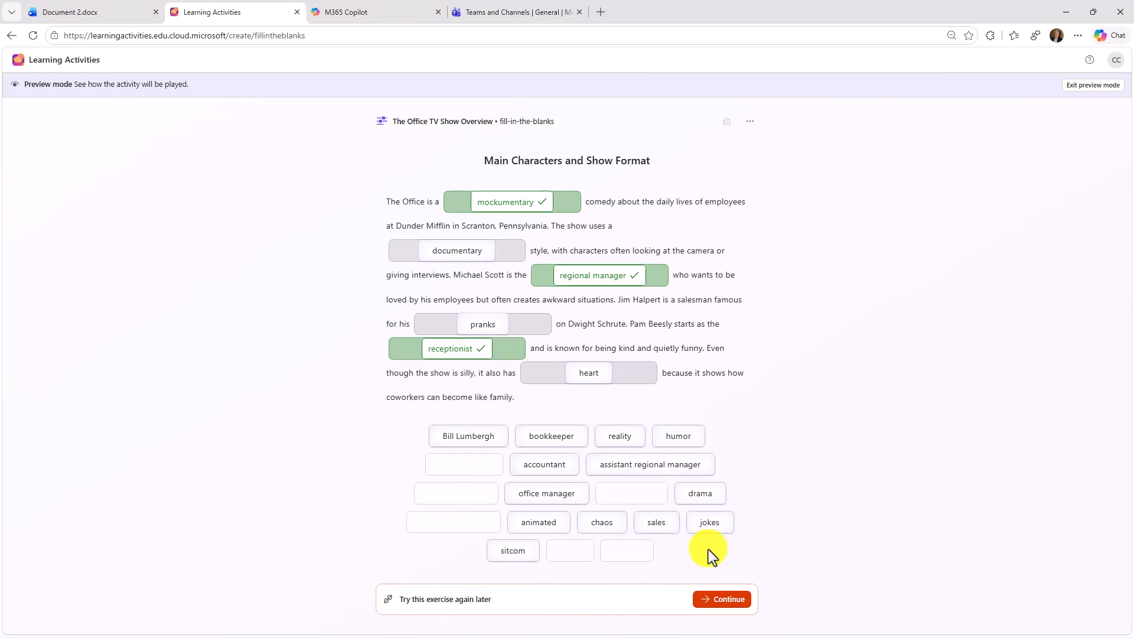
Finish and exit the preview, and save The Office TV Show Overview fill-in-the-blanks activity
{"action": "left_click", "coordinate": [726, 606]}
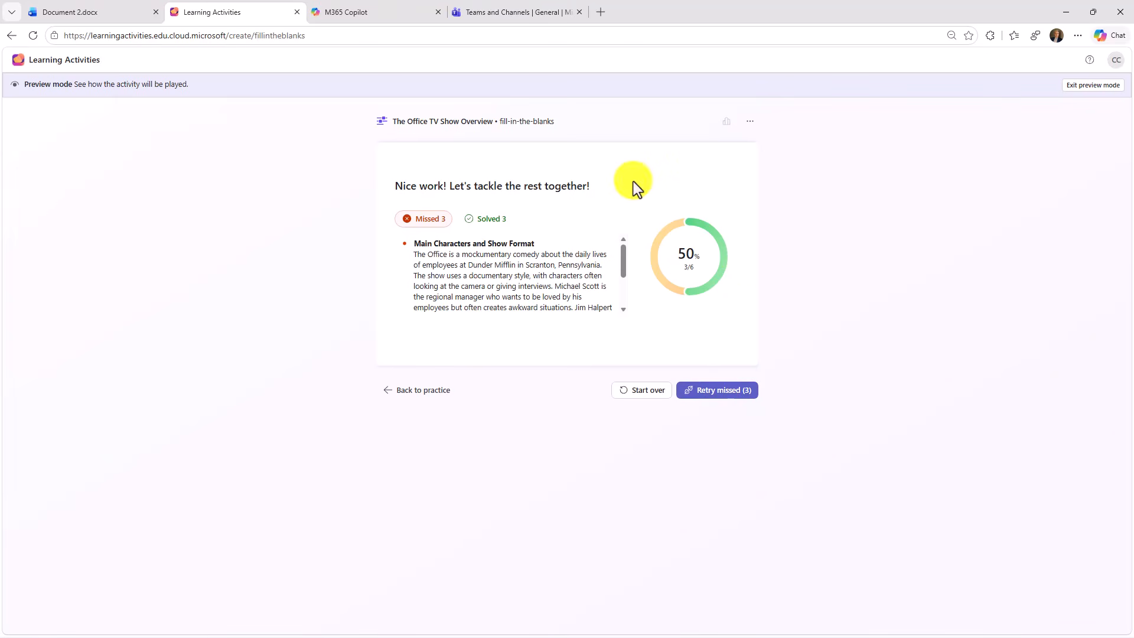
{"action": "left_click", "coordinate": [1094, 86]}
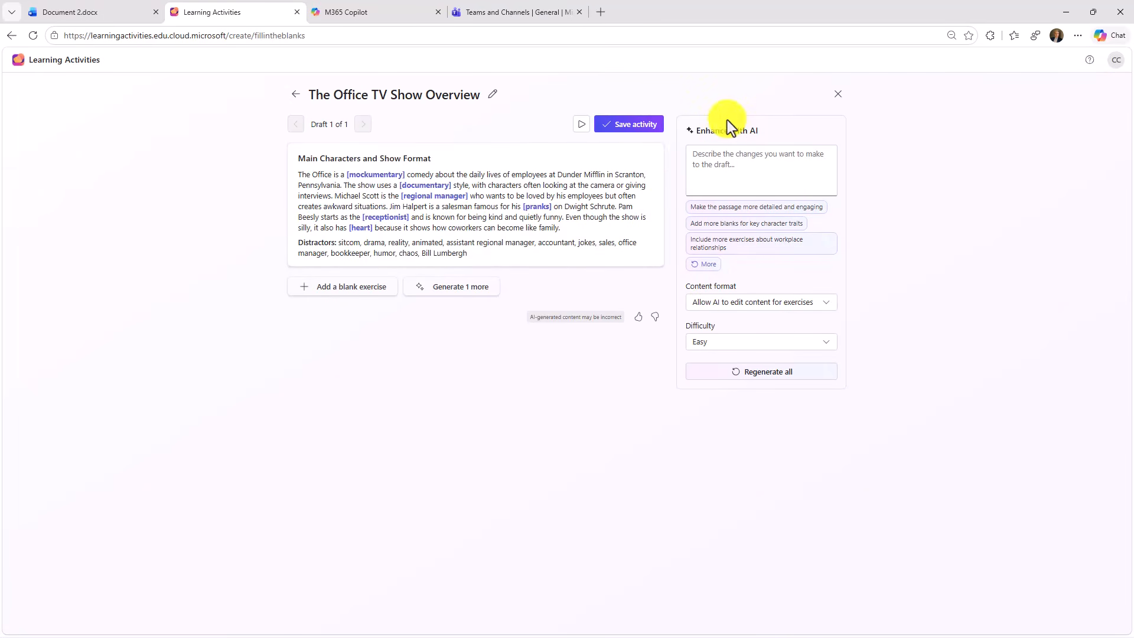
{"action": "left_click", "coordinate": [628, 125]}
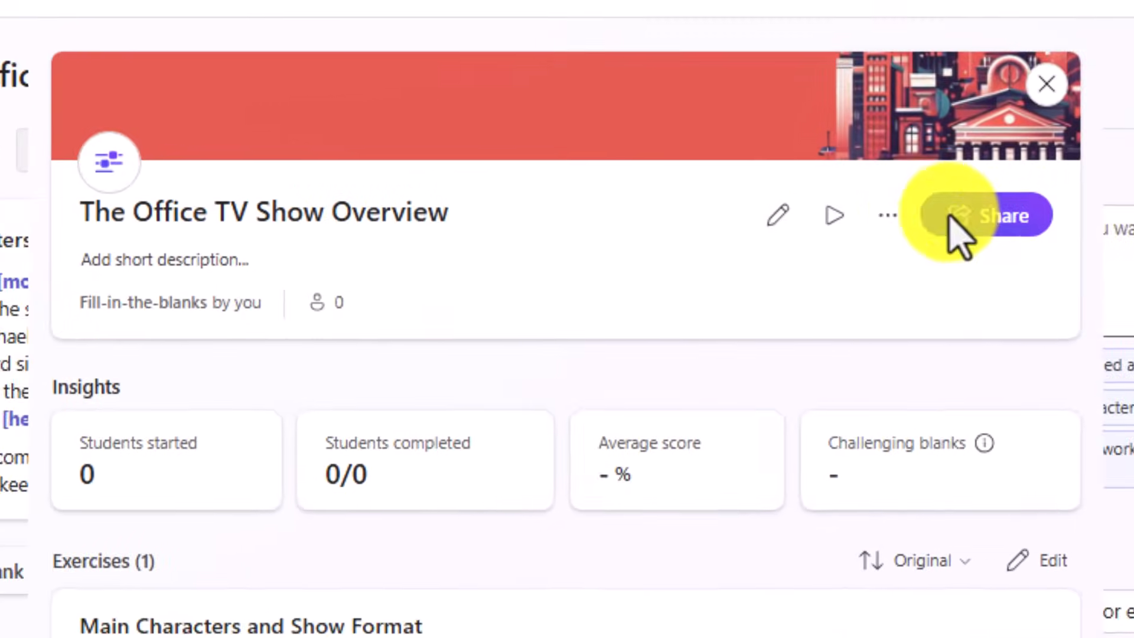
Look at the sharing dialog for the saved activity, close it and return to the Learning Activities home page
{"action": "left_click", "coordinate": [1012, 217]}
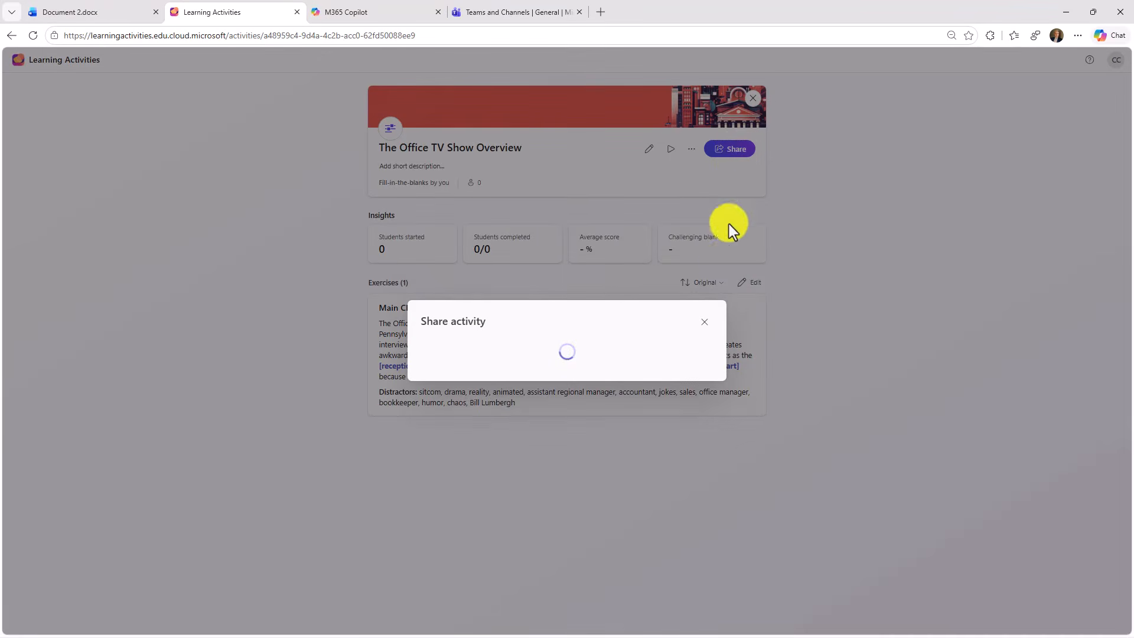
{"action": "left_click", "coordinate": [703, 286]}
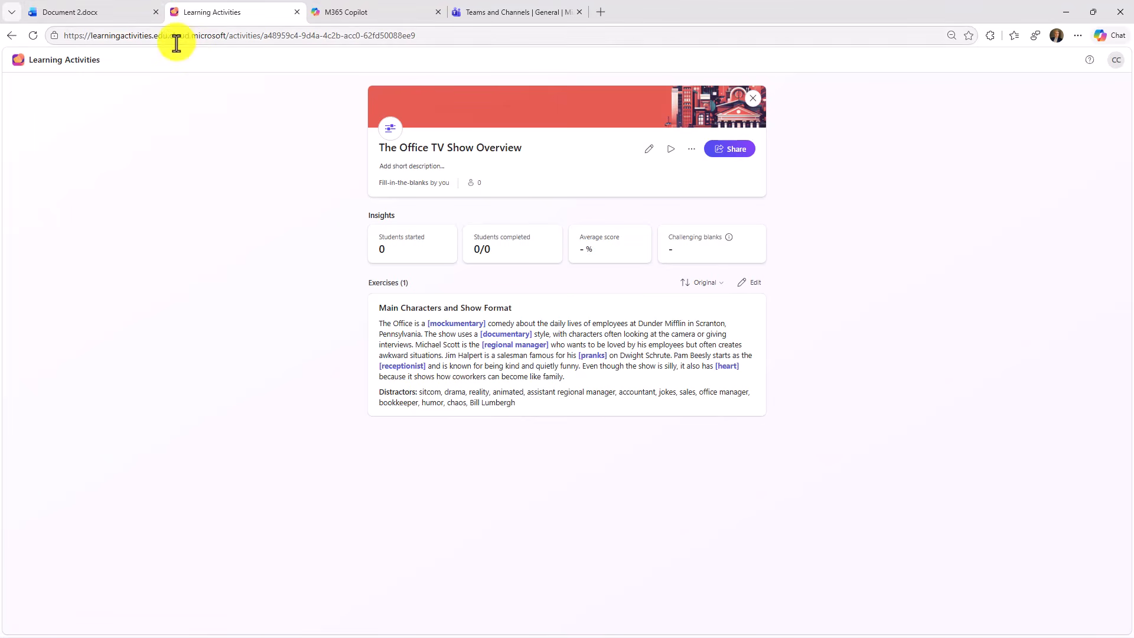
{"action": "left_click", "coordinate": [60, 61]}
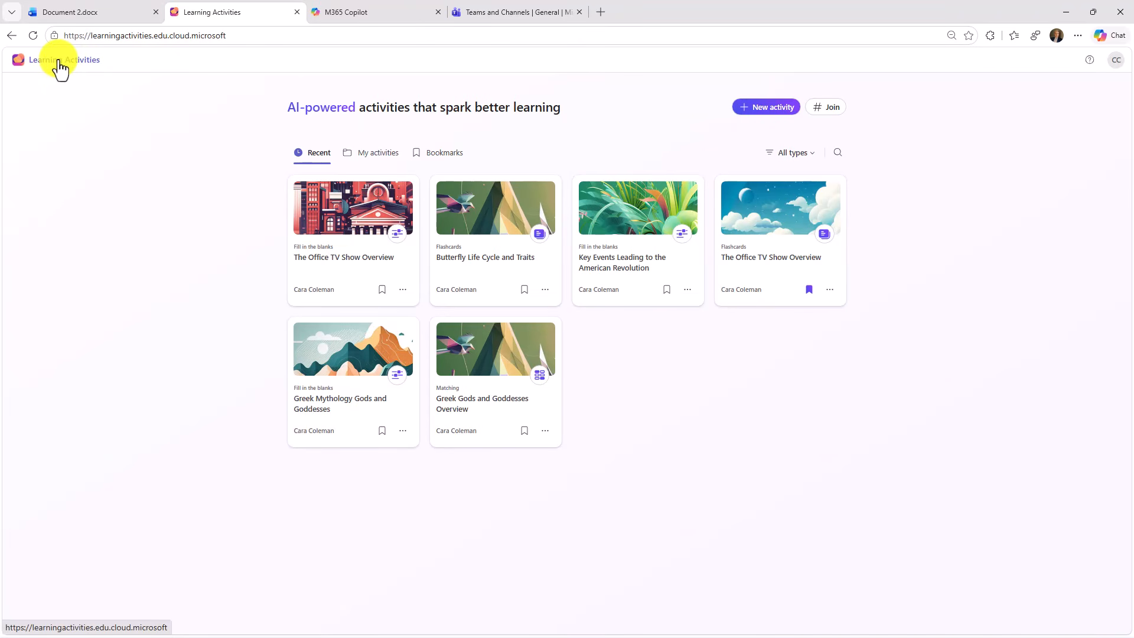
Generate a new matching activity from the pasted Greek gods and goddesses text, in English (United States) with time leaderboard and custom nicknames on
{"action": "left_click", "coordinate": [769, 108]}
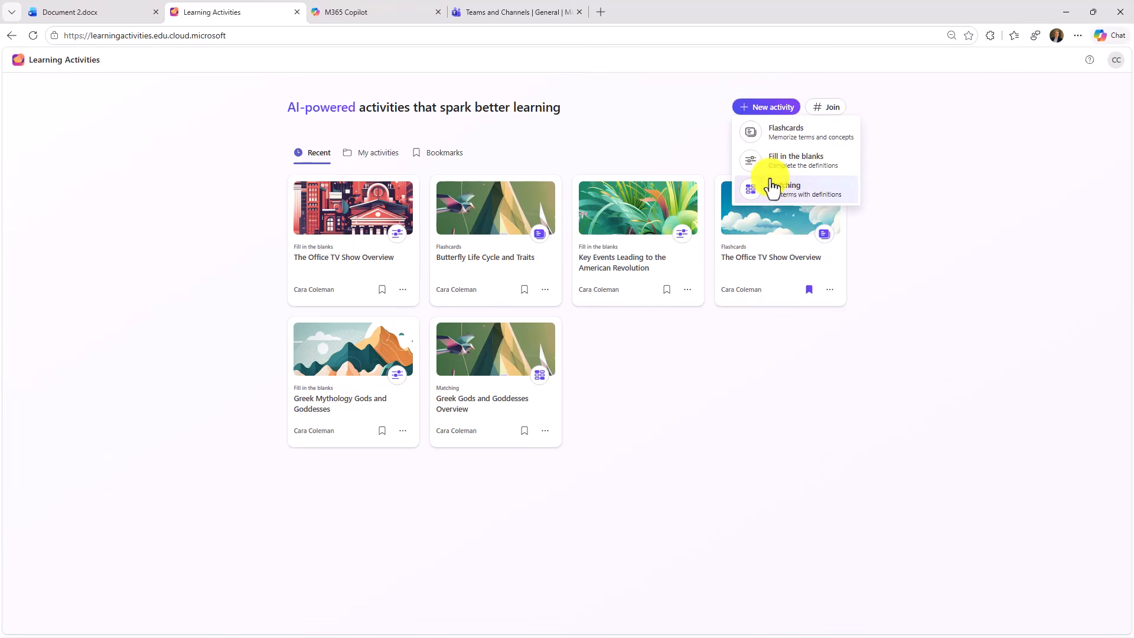
{"action": "left_click", "coordinate": [812, 188]}
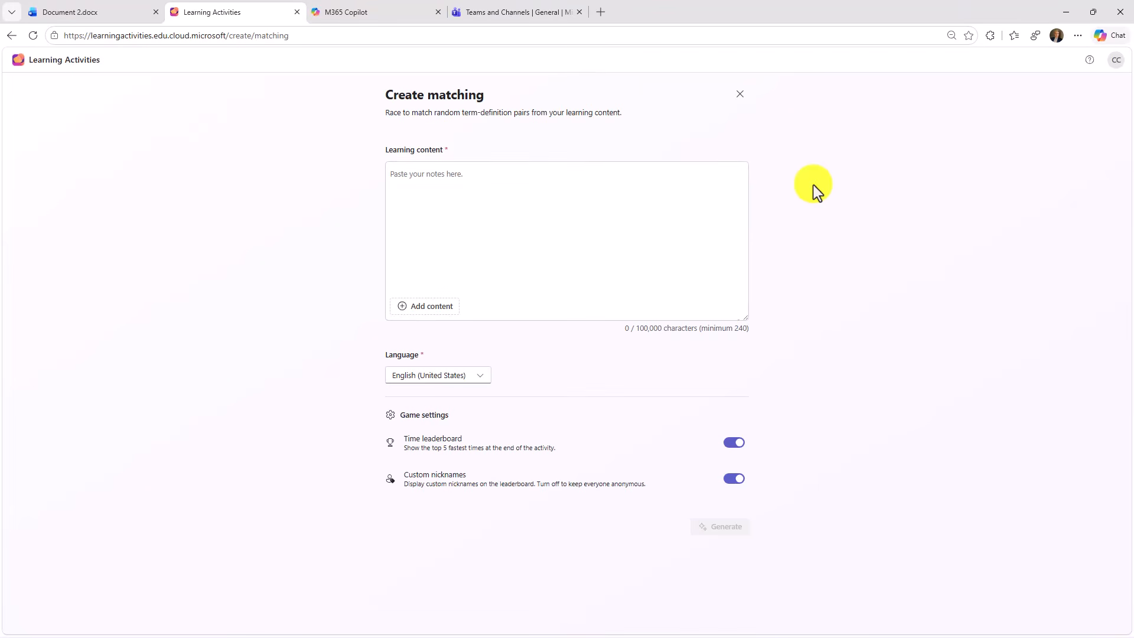
{"action": "left_click", "coordinate": [493, 187]}
{"action": "type", "text": "Greek gods and goddesses were powerful beings in ancient Greek mythology. They were believed to control parts of the world such as the sky, sea, underworld, wisdom, war, love, harvest, and the arts. Many of the most famous gods lived on Mount Olympus and were called the Olympians. Although they were immortal, Greek gods often acted like humans: they argued, felt jealousy, showed kindness, played tricks, and made mistakes.  Zeus was the king of the gods and ruled the sky, thunder, and lightning. Hera was the queen of the gods and was connected to marriage and family. Poseidon ruled the sea and was often shown with a trident. Hades ruled the underworld, where the spirits of the dead went. Athena was the goddess of wisdom and strategy, while Ares was the god of war. Aphrodite was the goddess of love and beauty.  Other important gods and goddesses had special roles too. Apollo was connected to the sun, music, poetry, healing, and prophecy. Artemis, his twin sister, was goddess of the moon, hunting, and wild animals. Hermes was the fast messenger of the gods and guided travelers. Demeter was goddess of agriculture and the harvest. Hephaestus was the god of fire, metalworking, and invention, while Dionysus was the god of wine, theater, and celebration."}
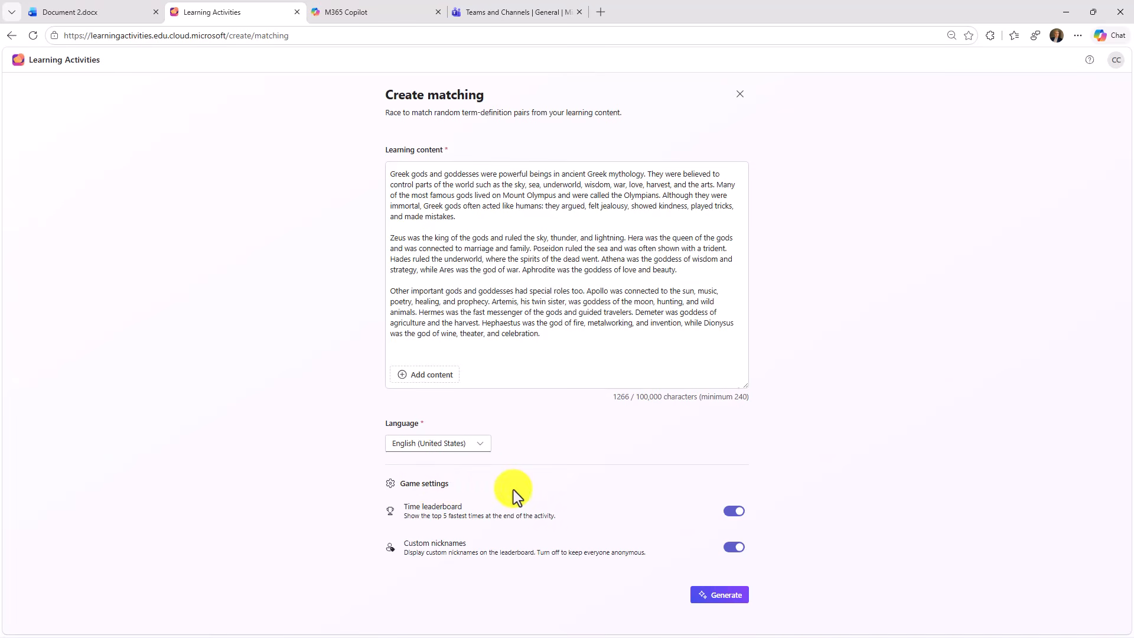
{"action": "left_click", "coordinate": [731, 513]}
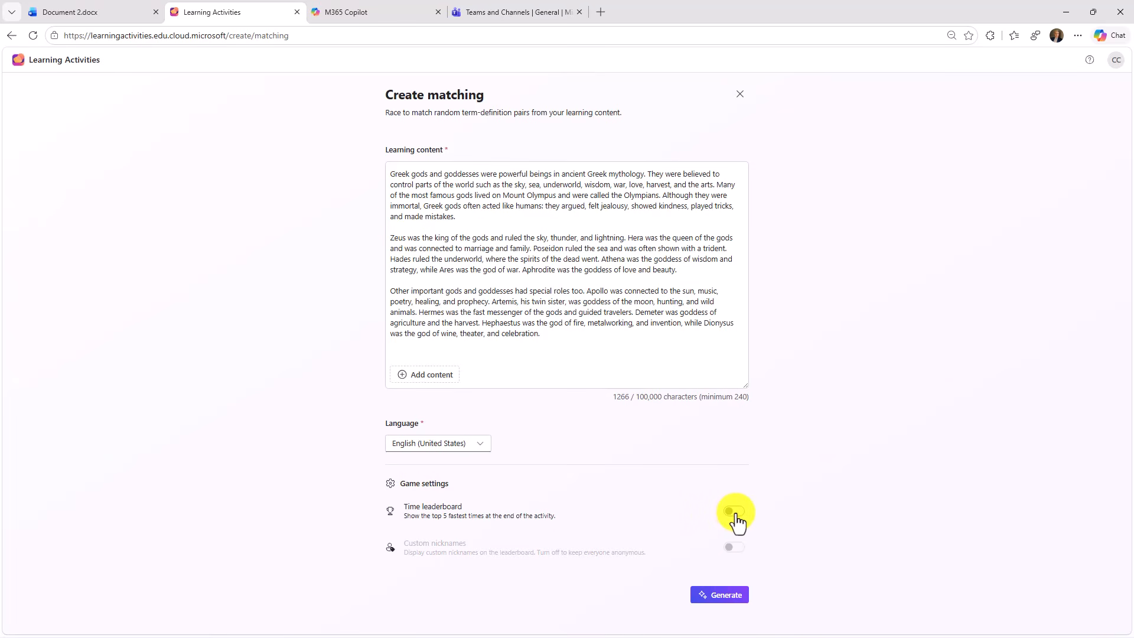
{"action": "left_click", "coordinate": [734, 512]}
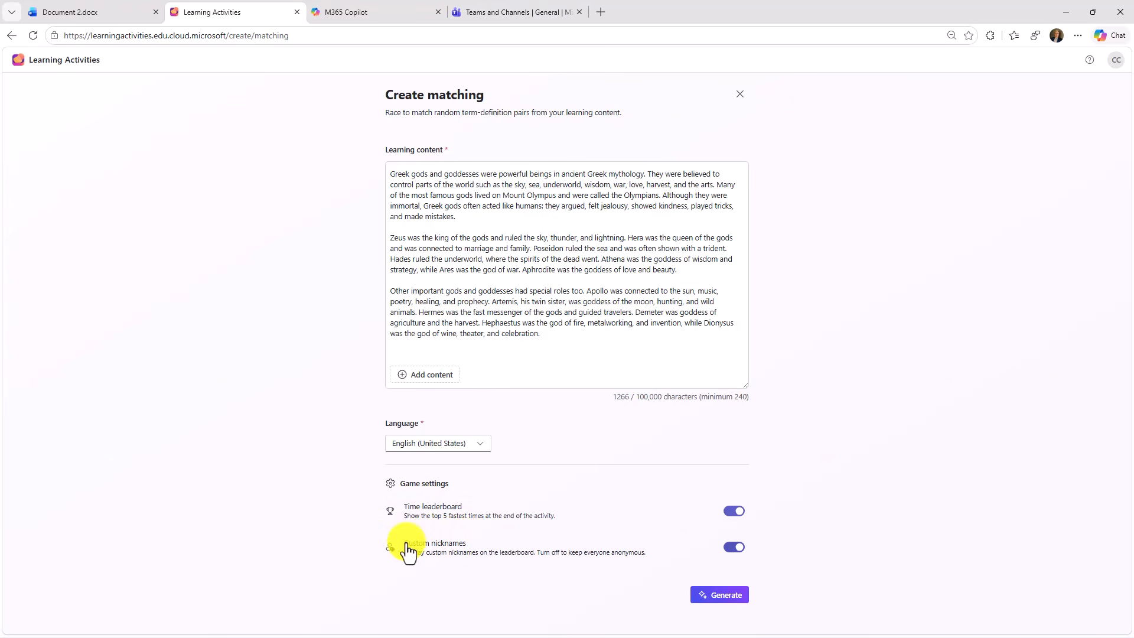
{"action": "left_click", "coordinate": [726, 605]}
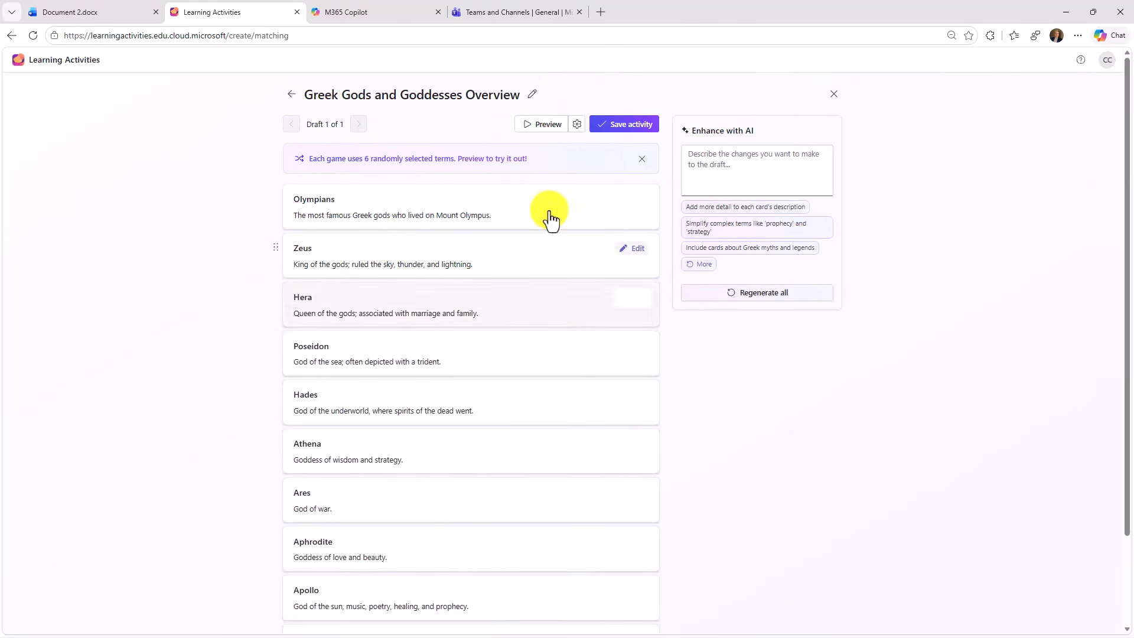
Preview the matching activity and start the game with the nickname "Matching Mike"
{"action": "left_click", "coordinate": [542, 124]}
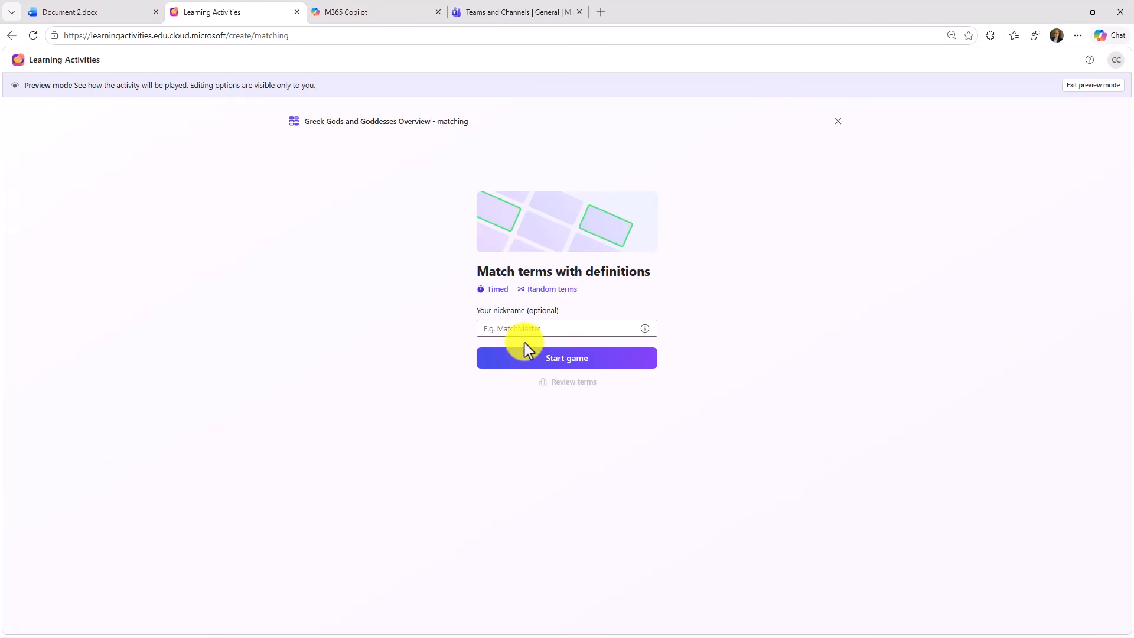
{"action": "type", "text": "Matching Mike"}
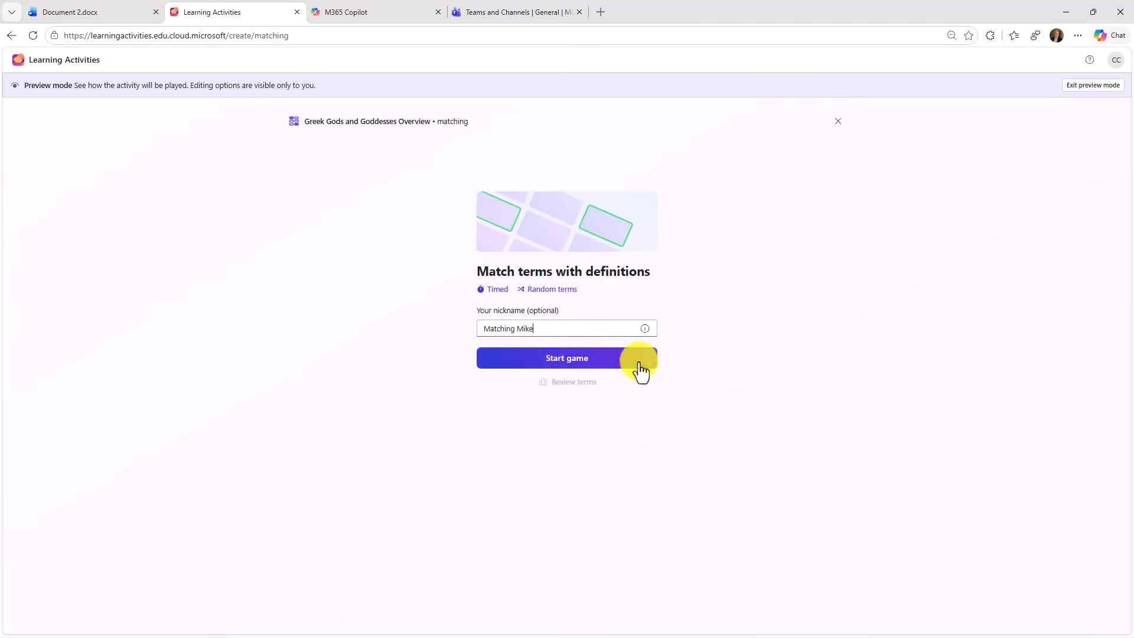
{"action": "left_click", "coordinate": [567, 362]}
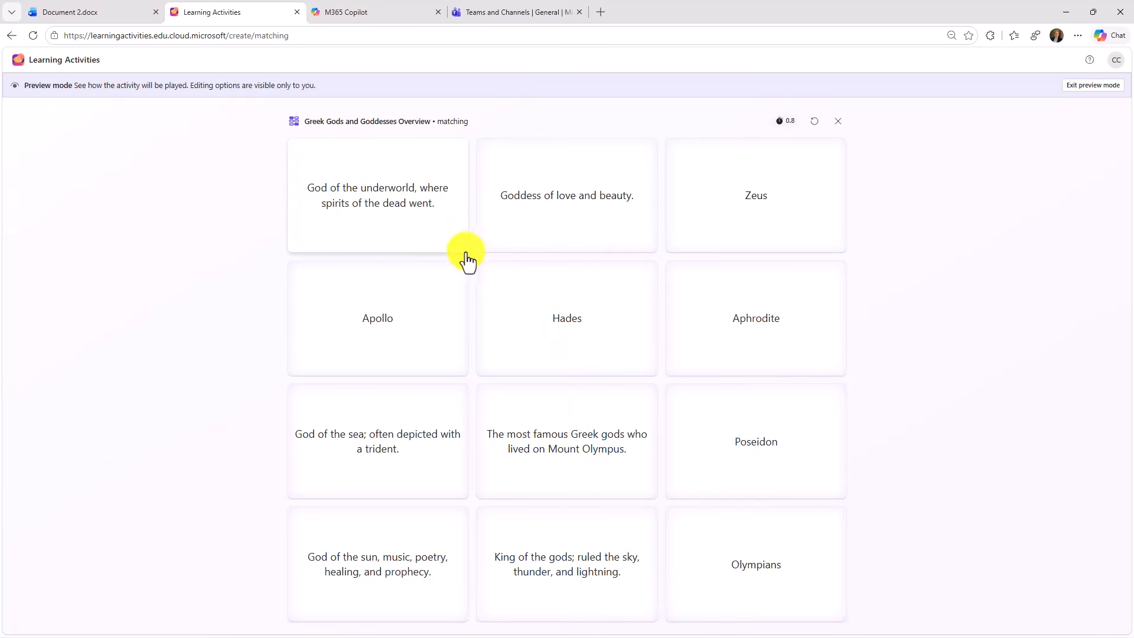
Try pairing Aphrodite with the Mount Olympus definition, and match Hades, Aphrodite, Poseidon, Apollo, Zeus and Olympians with their definitions
{"action": "left_click", "coordinate": [366, 190]}
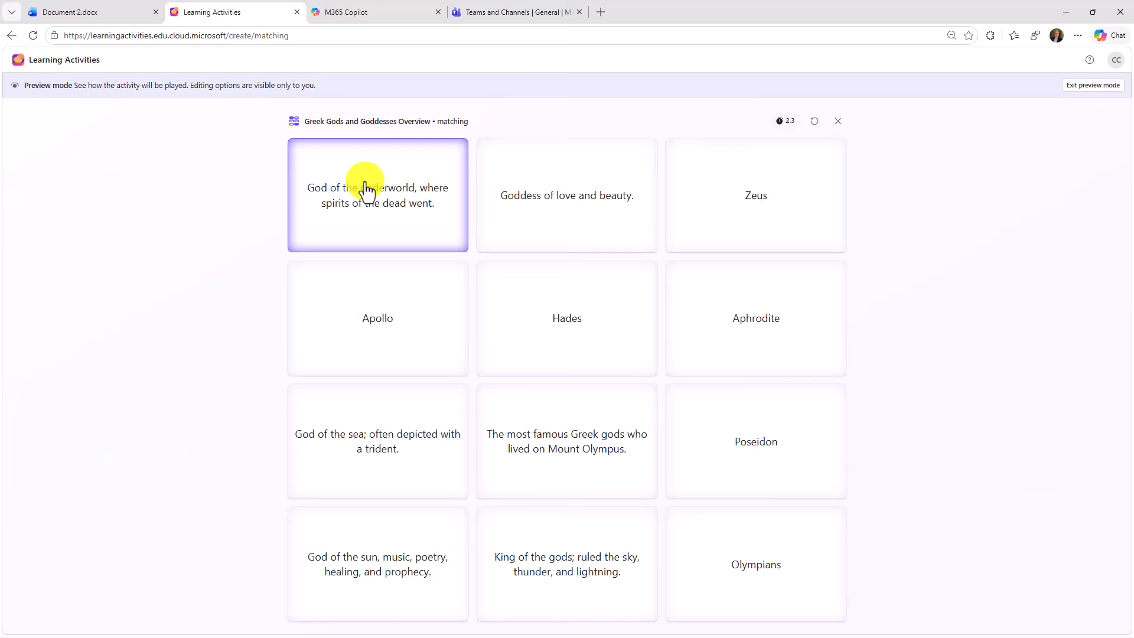
{"action": "left_click", "coordinate": [549, 337]}
{"action": "left_click", "coordinate": [767, 321]}
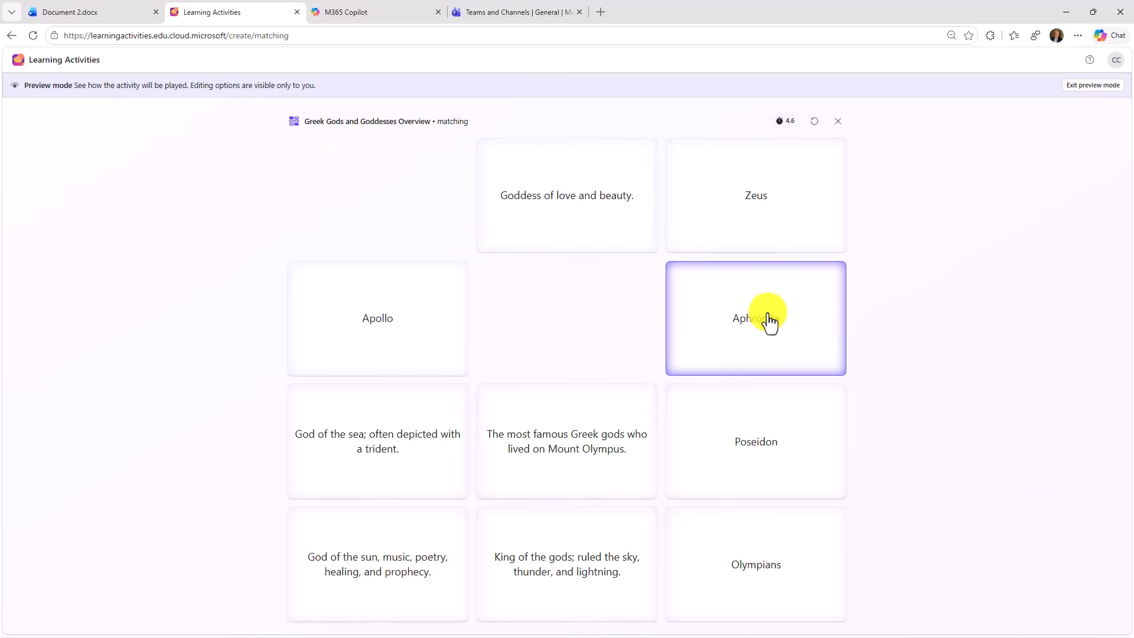
{"action": "left_click", "coordinate": [542, 458]}
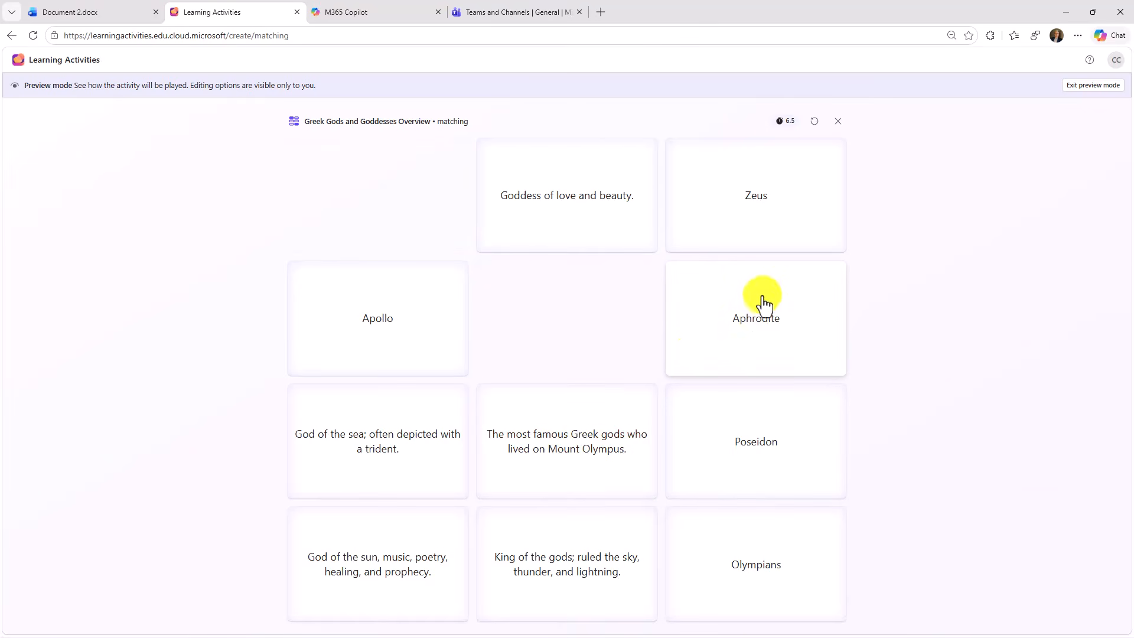
{"action": "left_click", "coordinate": [735, 331]}
{"action": "left_click", "coordinate": [588, 218]}
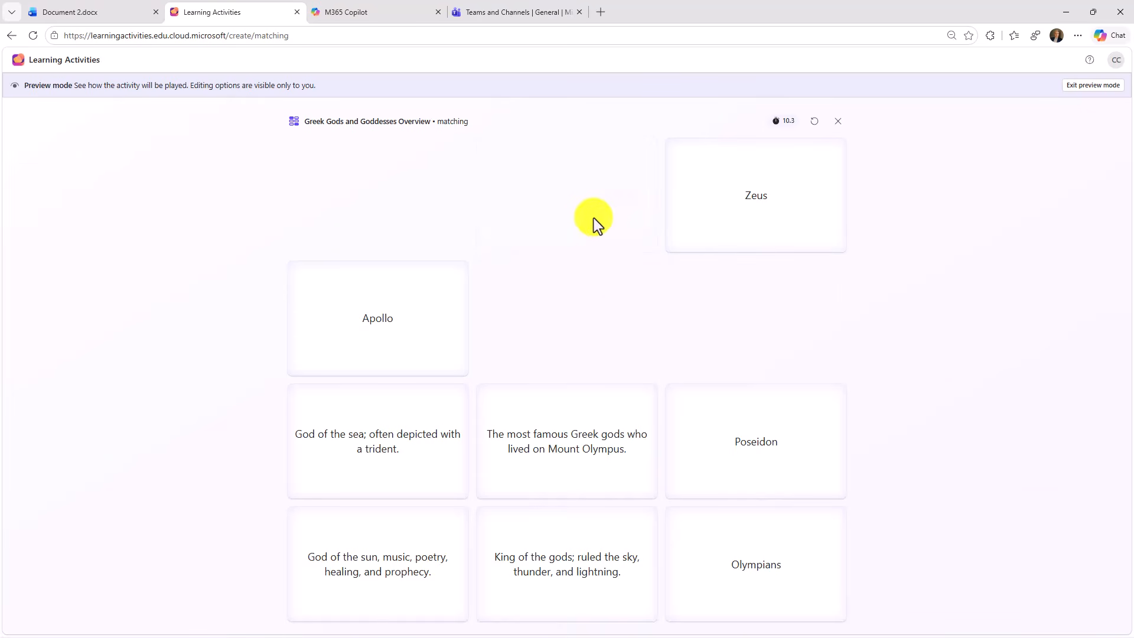
{"action": "left_click", "coordinate": [756, 442]}
{"action": "left_click", "coordinate": [378, 442]}
{"action": "left_click", "coordinate": [374, 539]}
{"action": "left_click", "coordinate": [378, 318]}
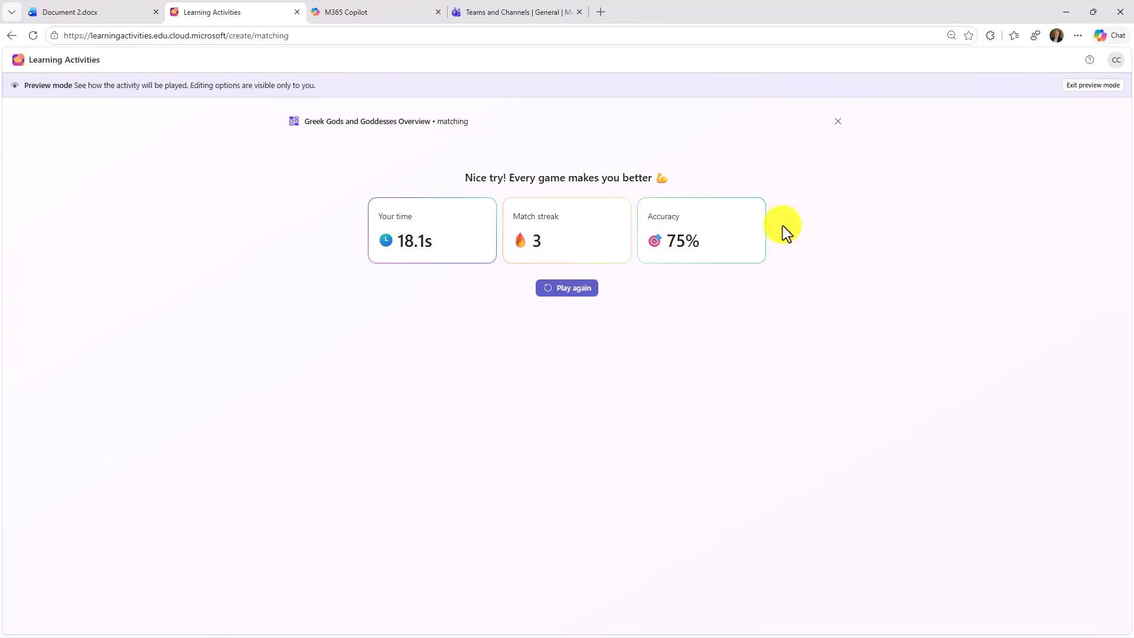
Exit the preview, save the Greek Gods and Goddesses Overview matching activity and return to the home page
{"action": "left_click", "coordinate": [1101, 86]}
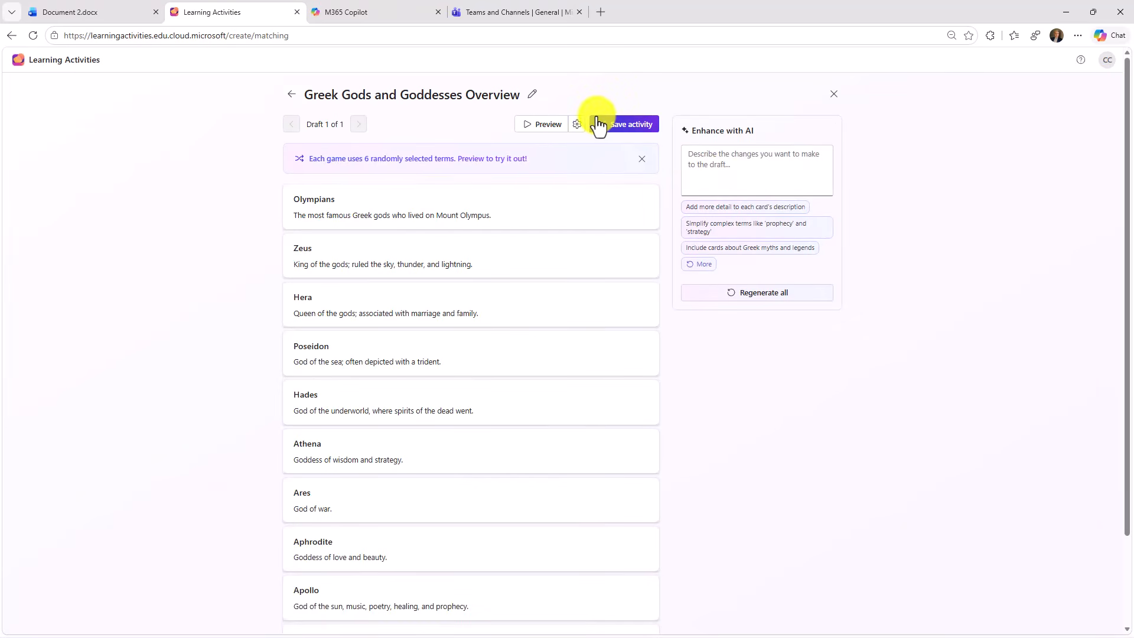
{"action": "left_click", "coordinate": [610, 125]}
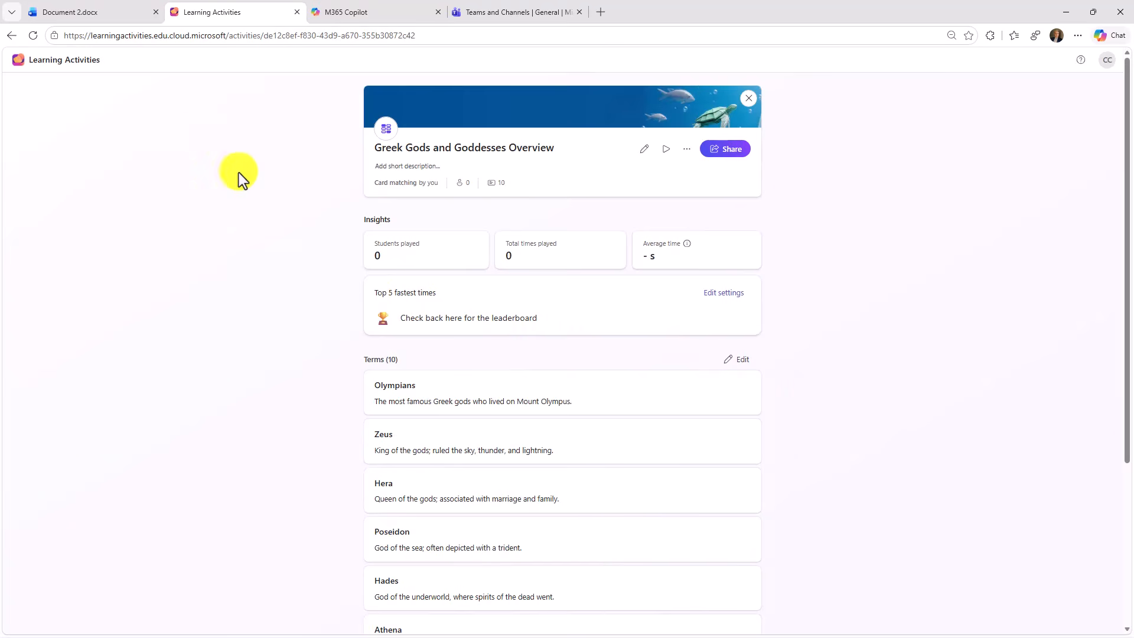
{"action": "left_click", "coordinate": [66, 63]}
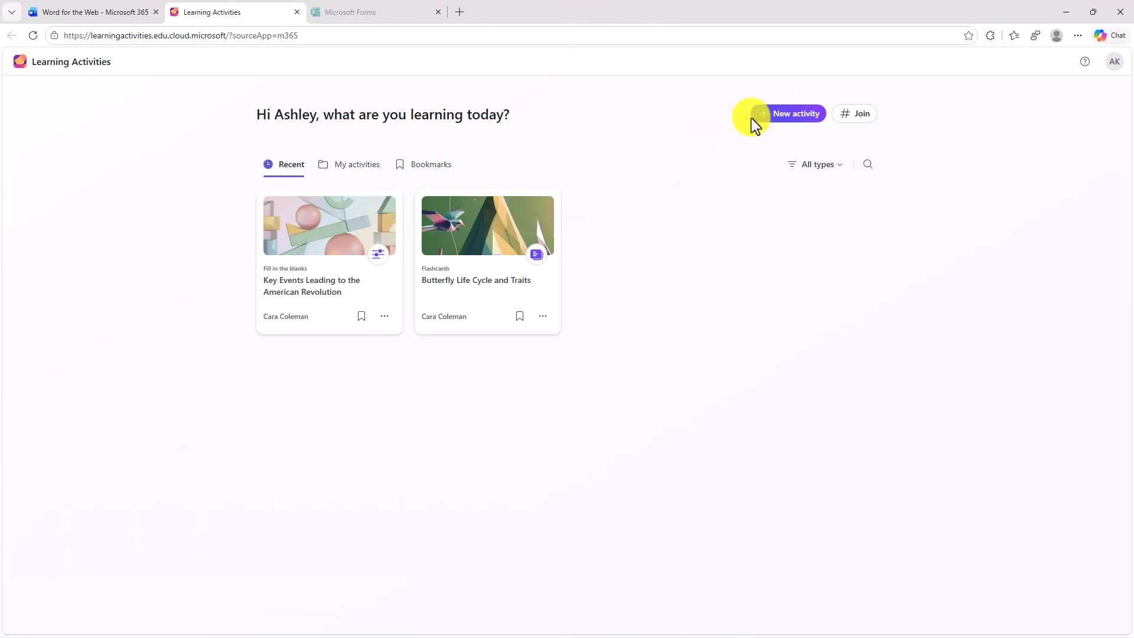
Start a new quiz from the student account and paste the American Revolution causes text as its learning content
{"action": "left_click", "coordinate": [792, 118]}
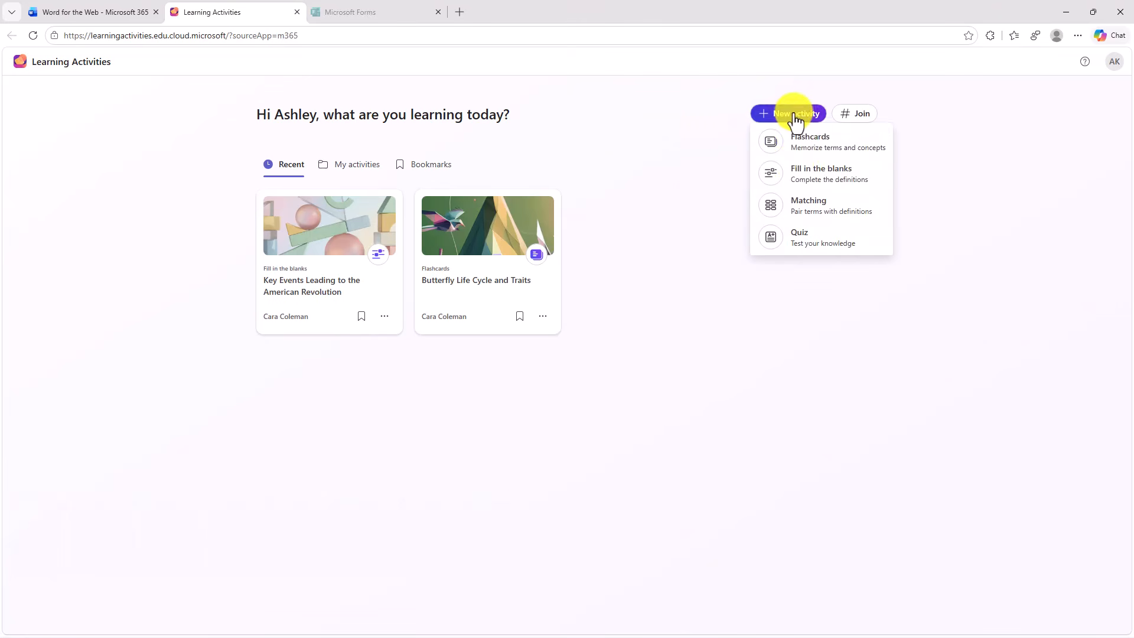
{"action": "left_click", "coordinate": [849, 241]}
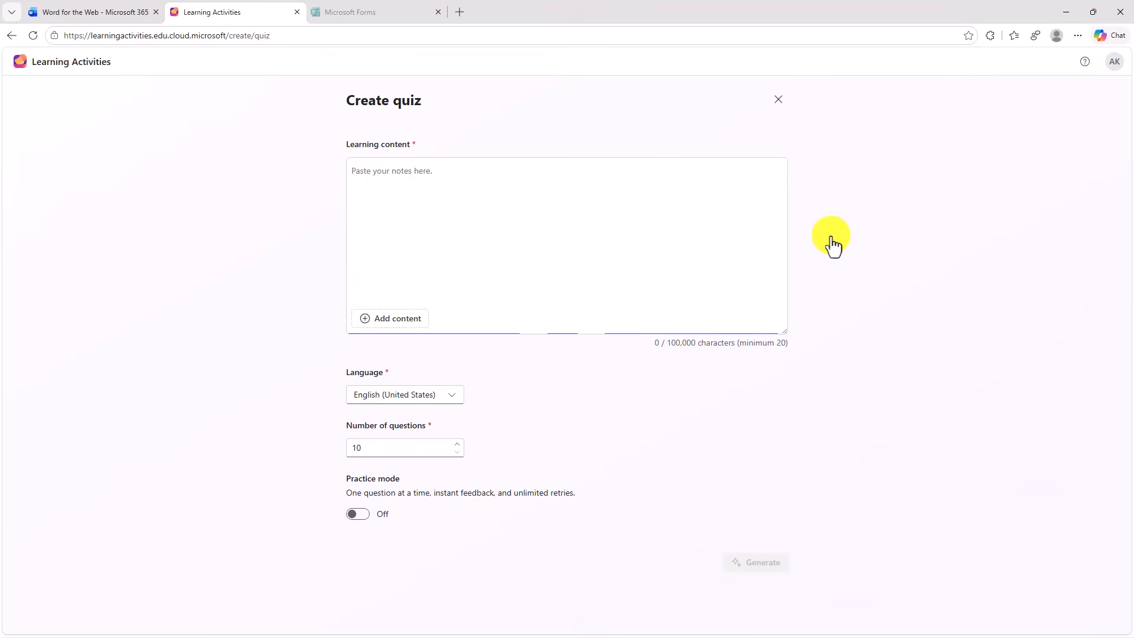
{"action": "left_click", "coordinate": [389, 330]}
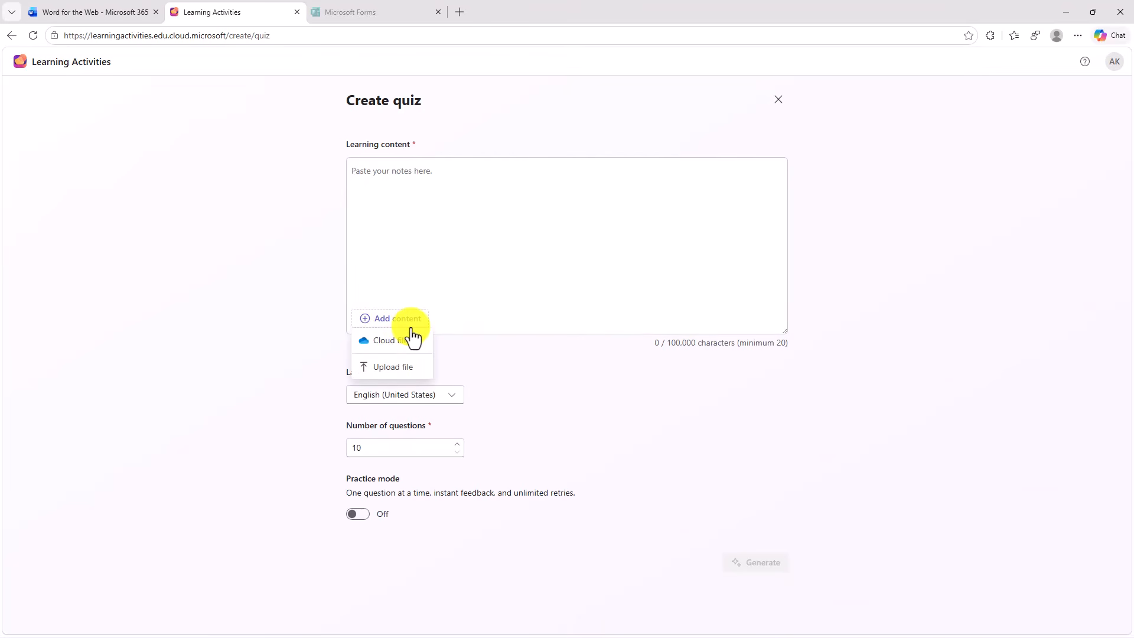
{"action": "left_click", "coordinate": [396, 171]}
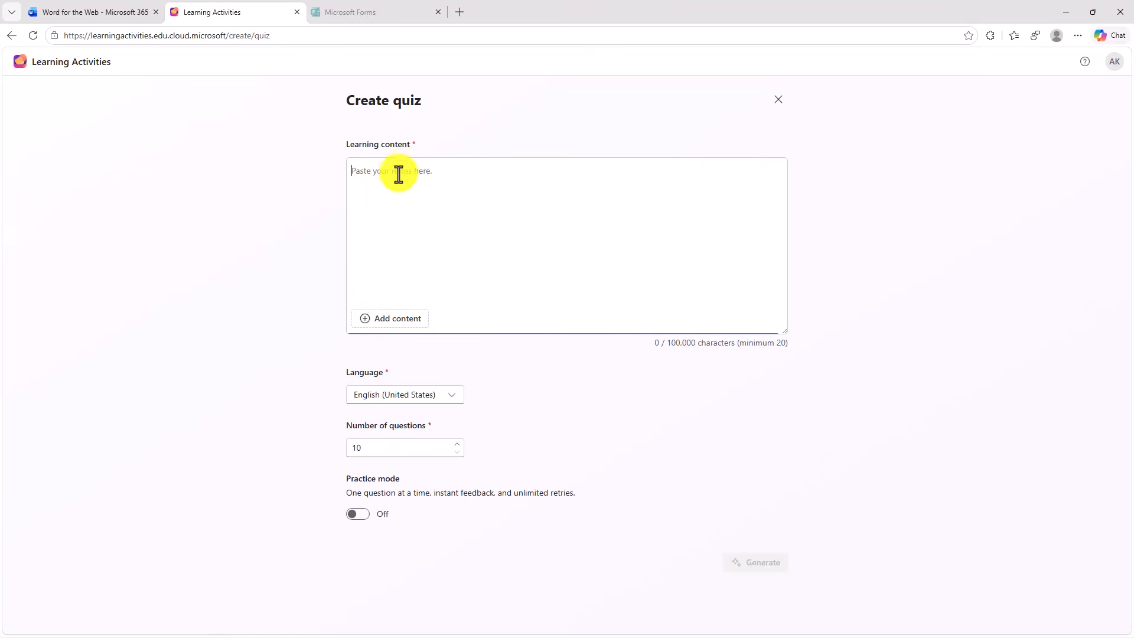
{"action": "key", "text": "ctrl+v"}
{"action": "scroll", "coordinate": [856, 306], "scroll_direction": "down", "scroll_amount": 4}
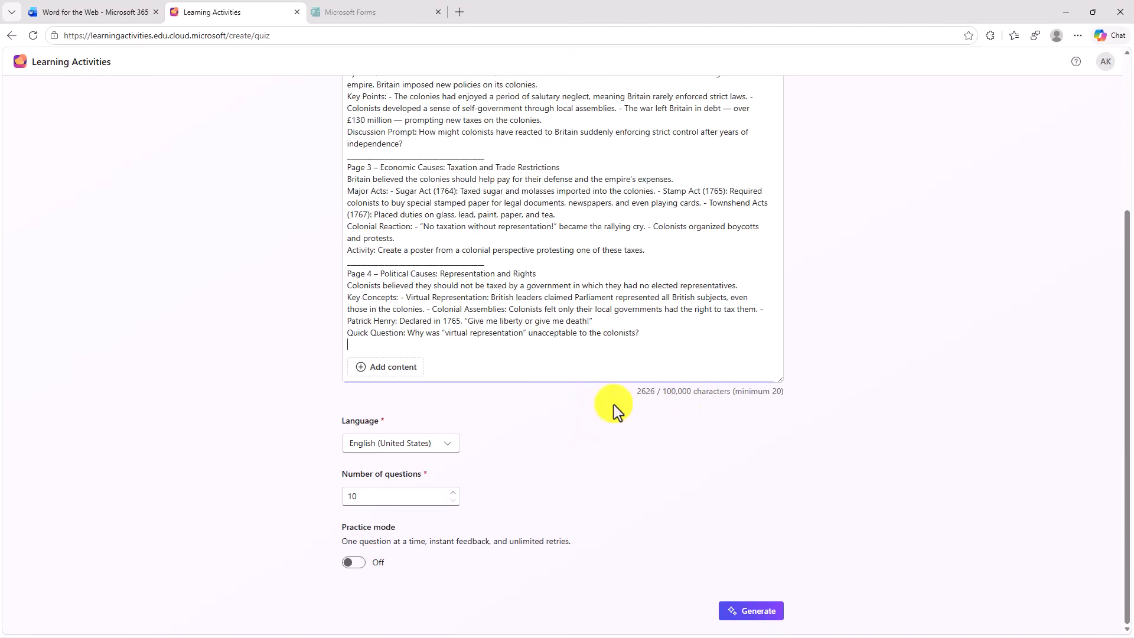
Try out the quiz's language choices, number of questions and practice mode settings
{"action": "left_click", "coordinate": [397, 448]}
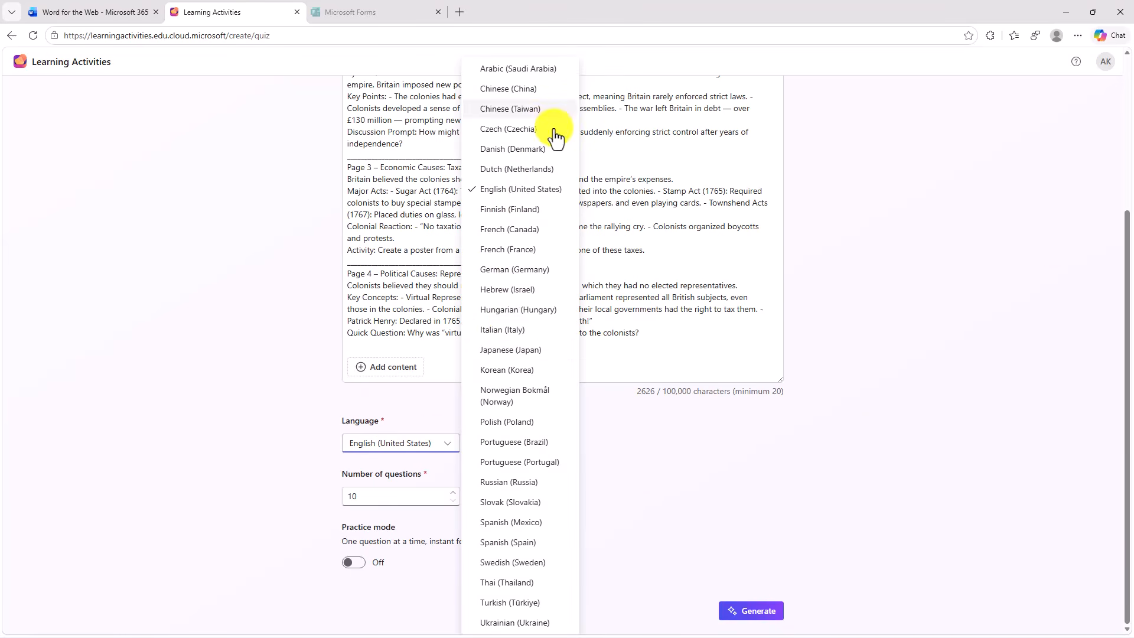
{"action": "left_click", "coordinate": [254, 424]}
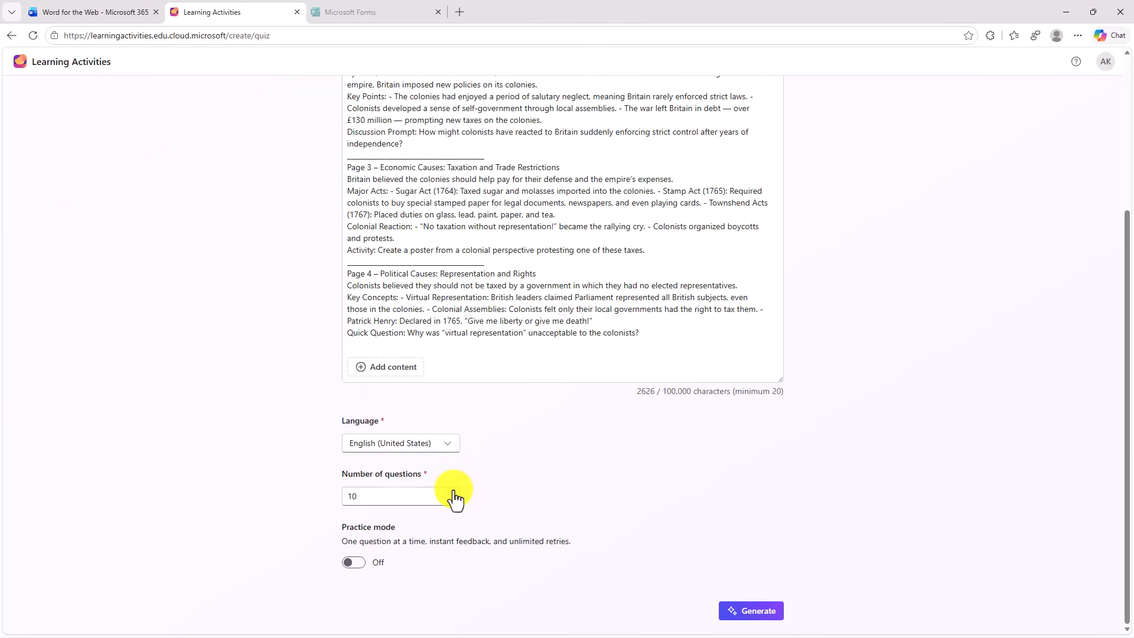
{"action": "left_click", "coordinate": [454, 492]}
{"action": "left_click", "coordinate": [454, 492]}
{"action": "left_click", "coordinate": [453, 501]}
{"action": "left_click", "coordinate": [453, 501]}
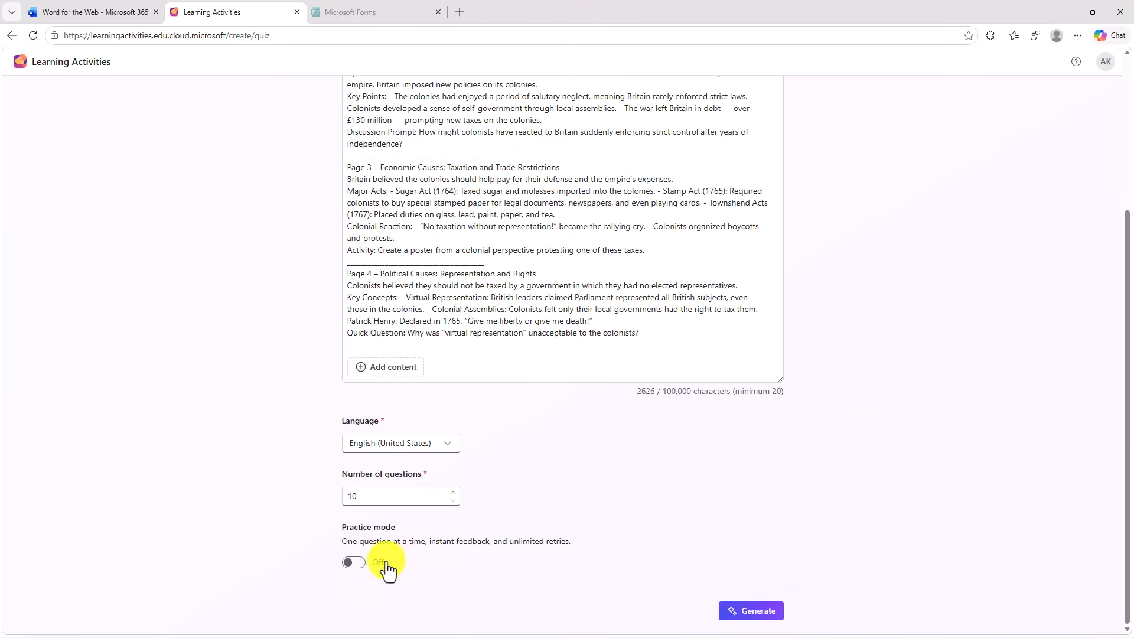
{"action": "left_click", "coordinate": [357, 563]}
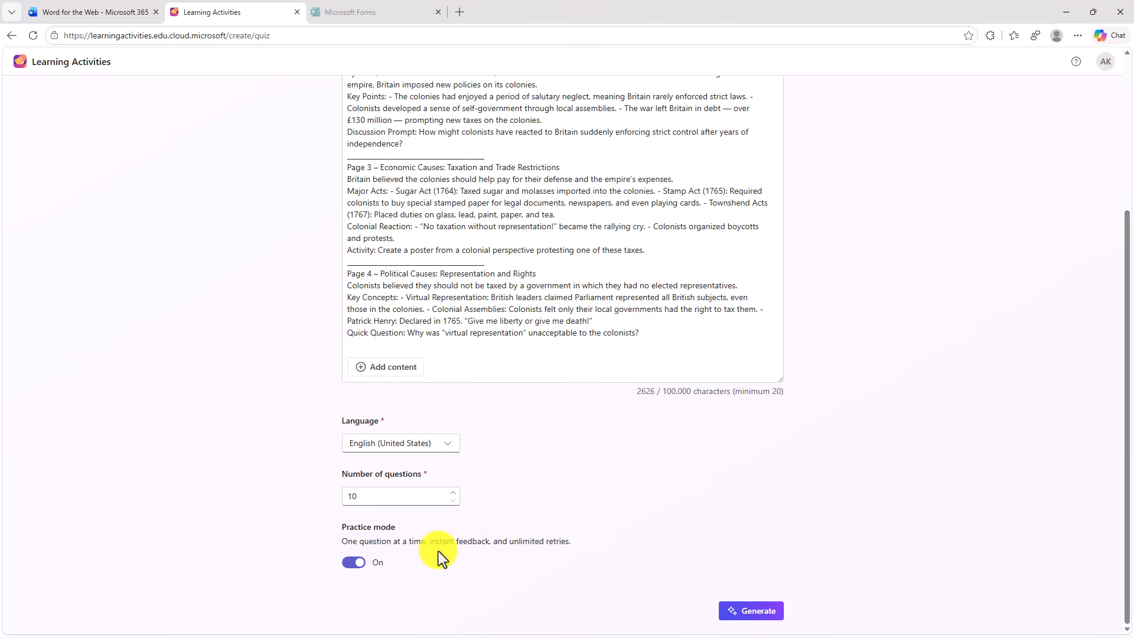
{"action": "left_click", "coordinate": [351, 564]}
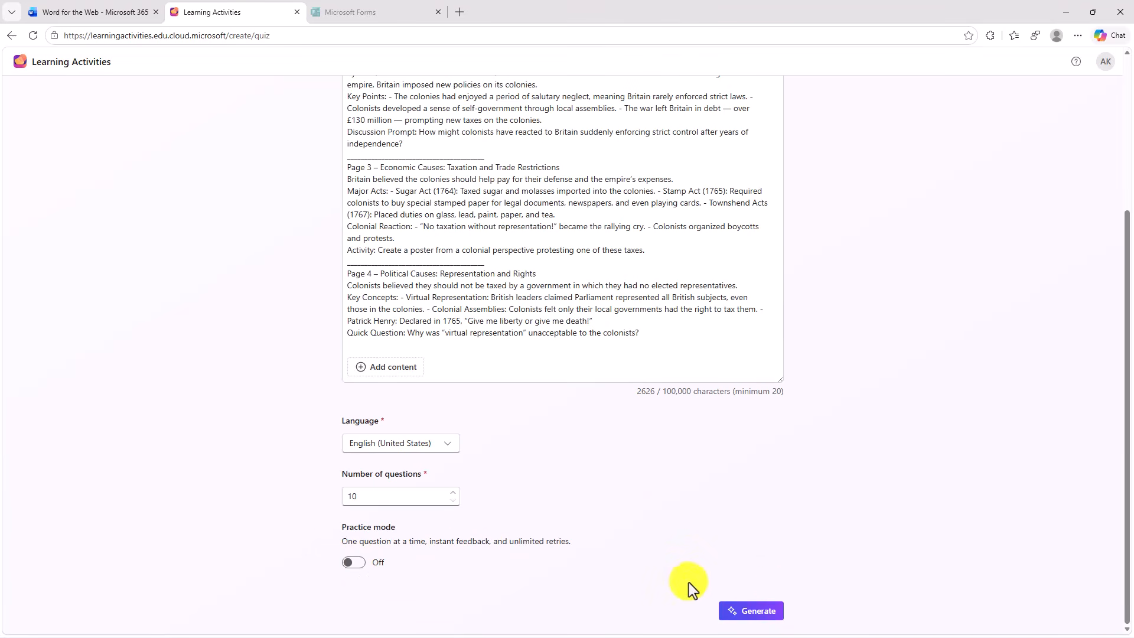
Generate the quiz on the causes of the American Revolution and open it to take the test
{"action": "left_click", "coordinate": [755, 612]}
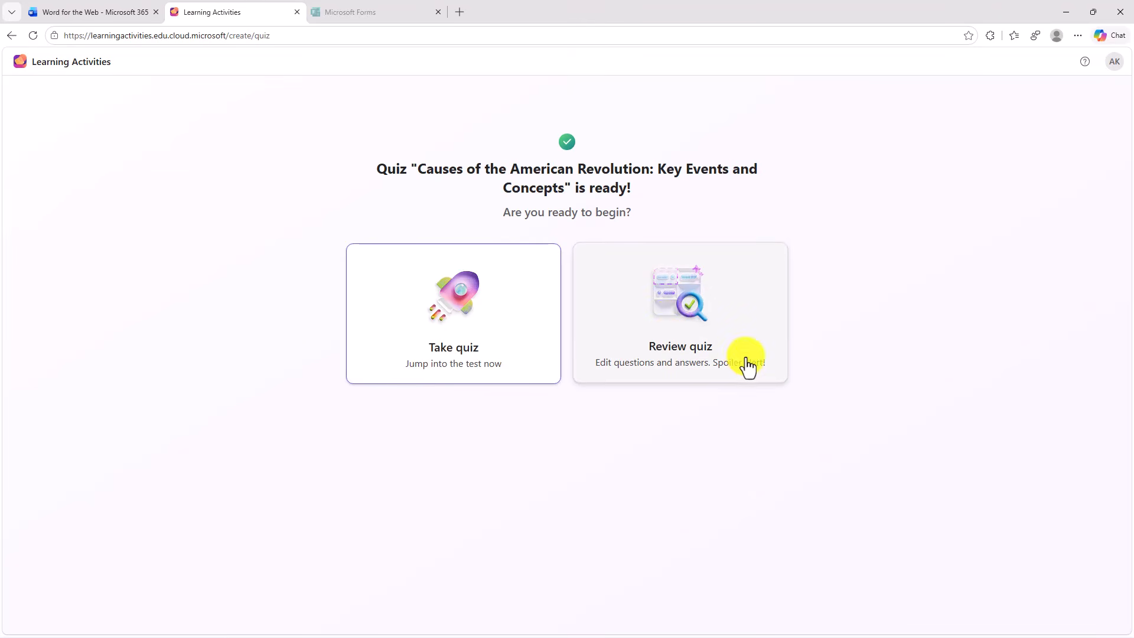
{"action": "left_click", "coordinate": [457, 321]}
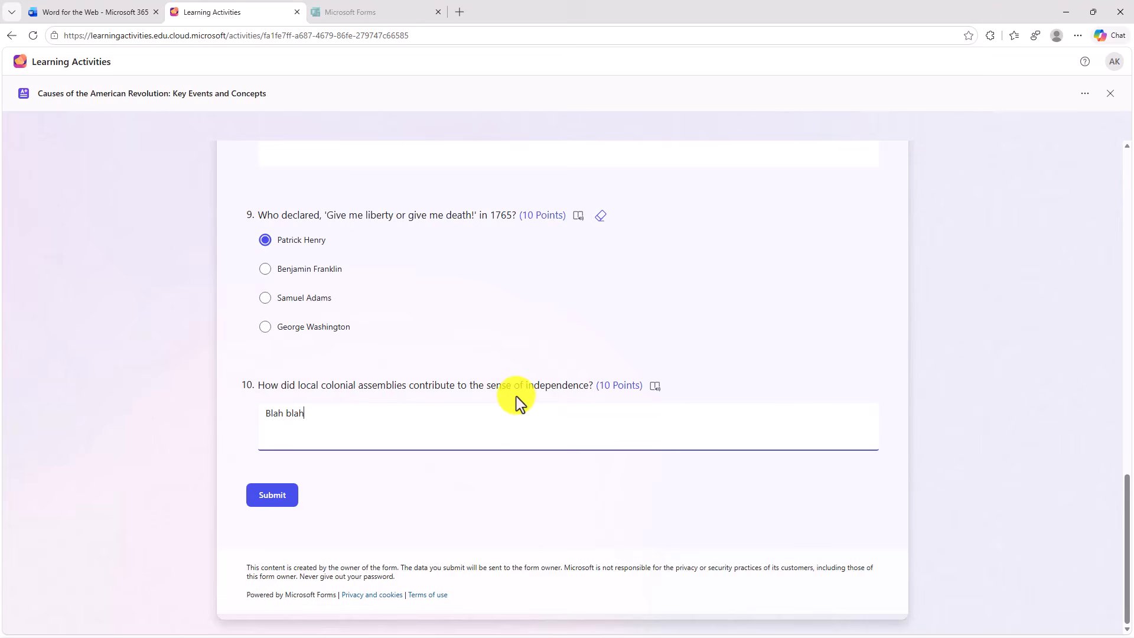
Submit the completed American Revolution quiz and open its results with the answer explanation for question 1
{"action": "left_click", "coordinate": [275, 494]}
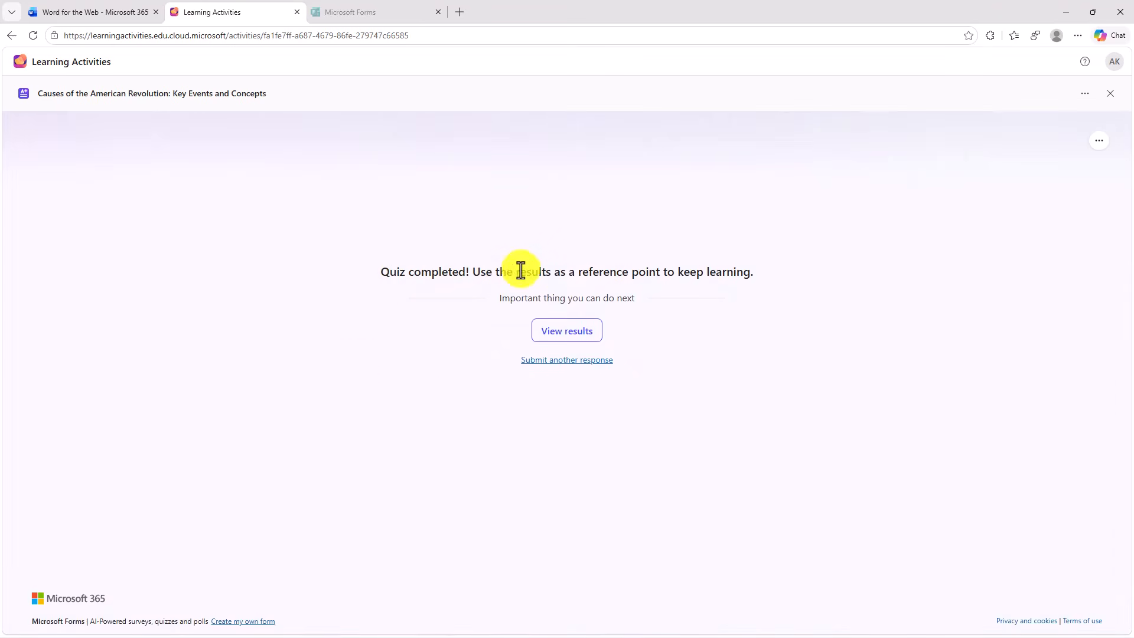
{"action": "left_click", "coordinate": [569, 337]}
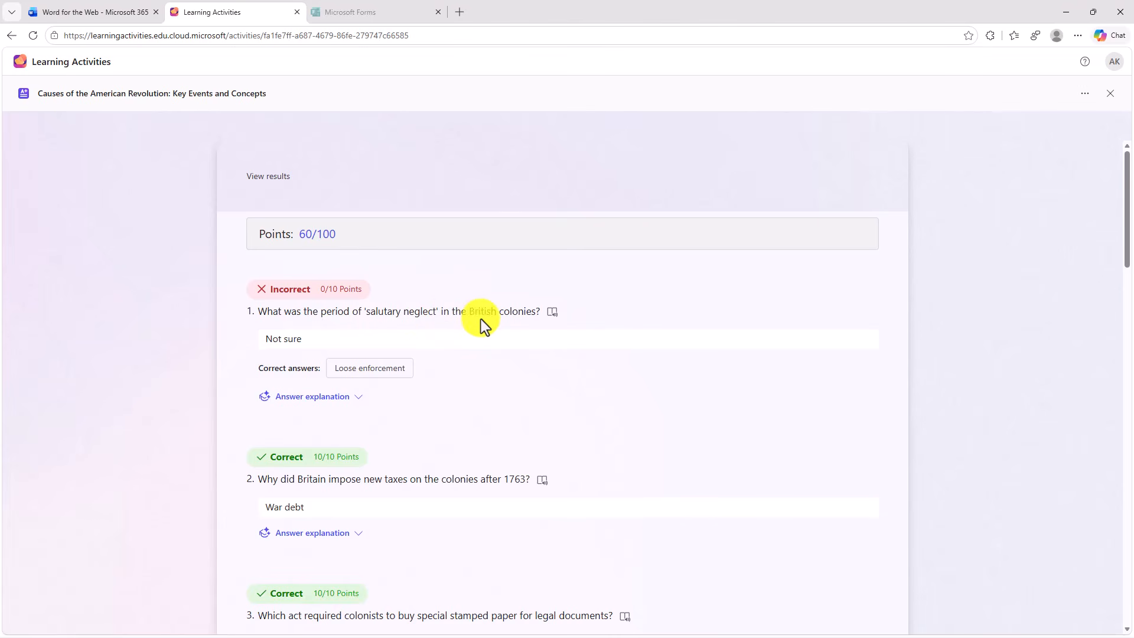
{"action": "left_click", "coordinate": [323, 406]}
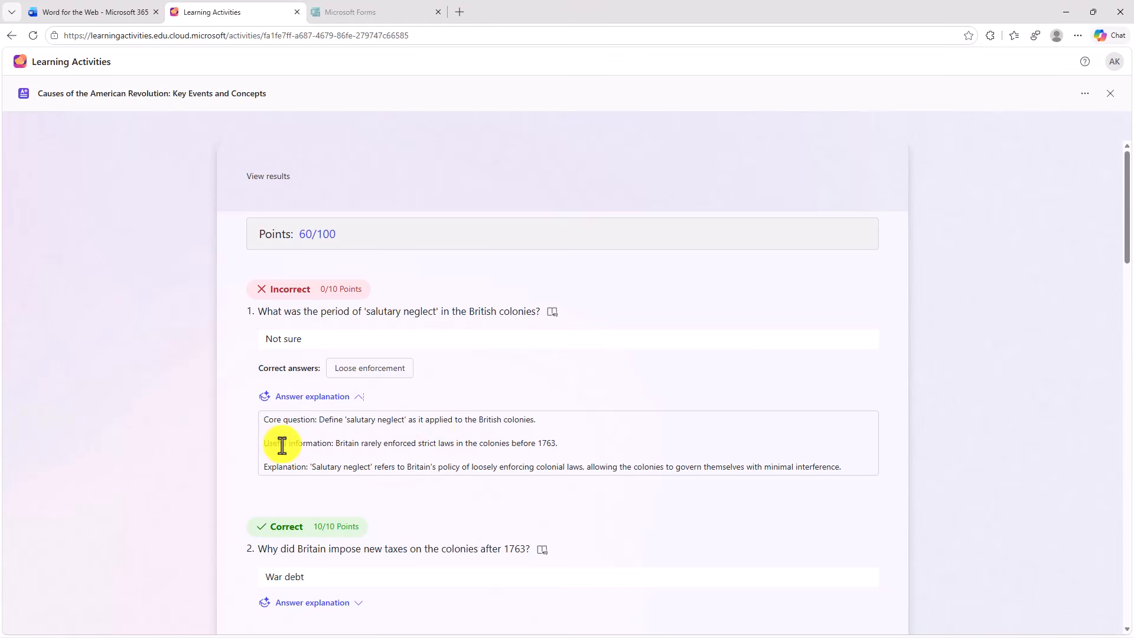
Review the remaining quiz results through question 10, expanding the answer explanations for questions 4, 7 and 8
{"action": "scroll", "coordinate": [342, 400], "scroll_direction": "down", "scroll_amount": 2}
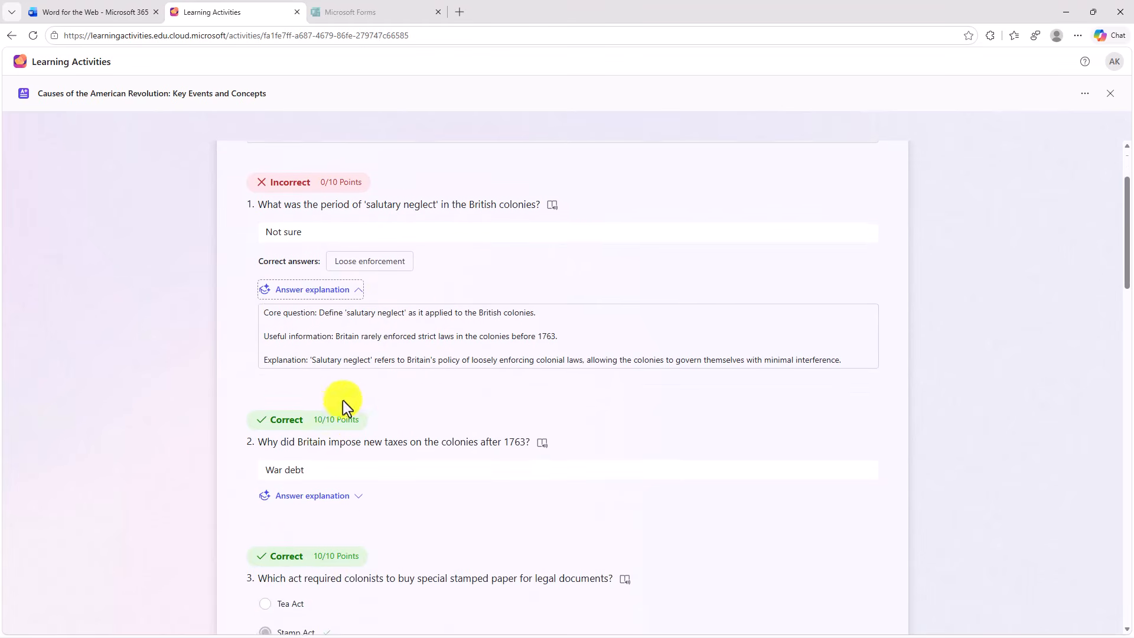
{"action": "scroll", "coordinate": [307, 356], "scroll_direction": "down", "scroll_amount": 4}
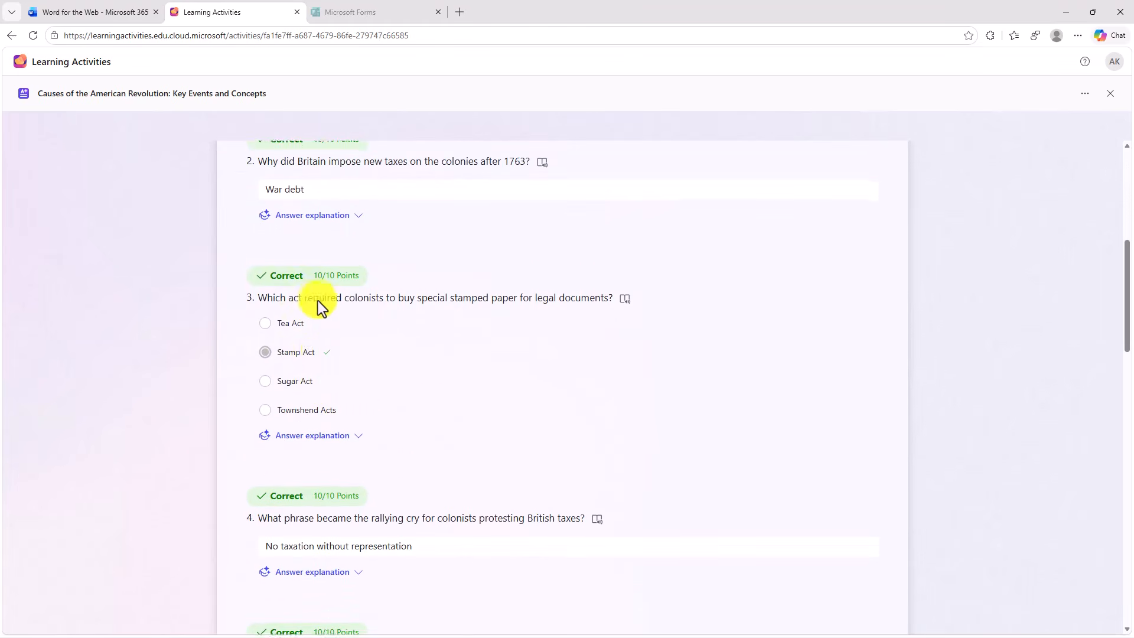
{"action": "scroll", "coordinate": [319, 304], "scroll_direction": "down", "scroll_amount": 5}
{"action": "left_click", "coordinate": [302, 276]}
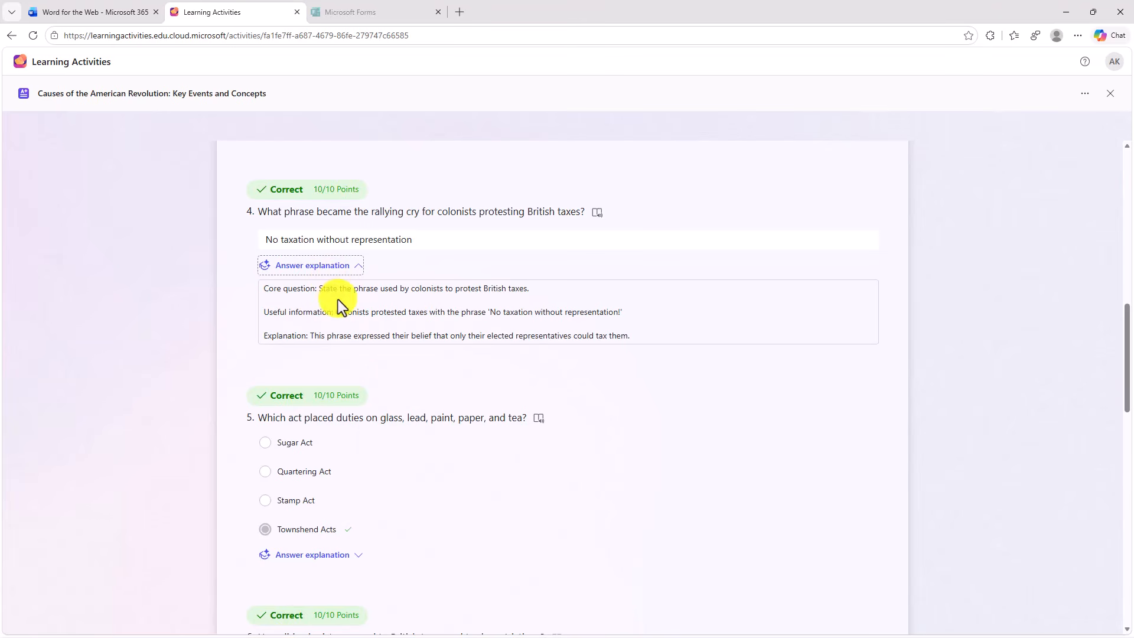
{"action": "scroll", "coordinate": [353, 475], "scroll_direction": "down", "scroll_amount": 5}
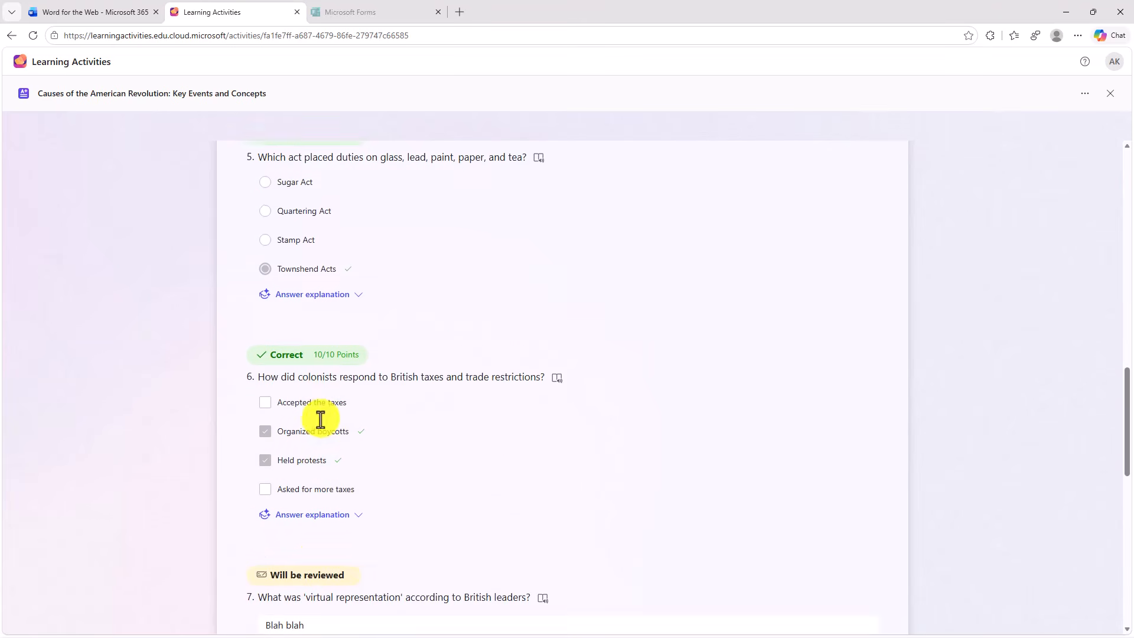
{"action": "scroll", "coordinate": [332, 438], "scroll_direction": "down", "scroll_amount": 4}
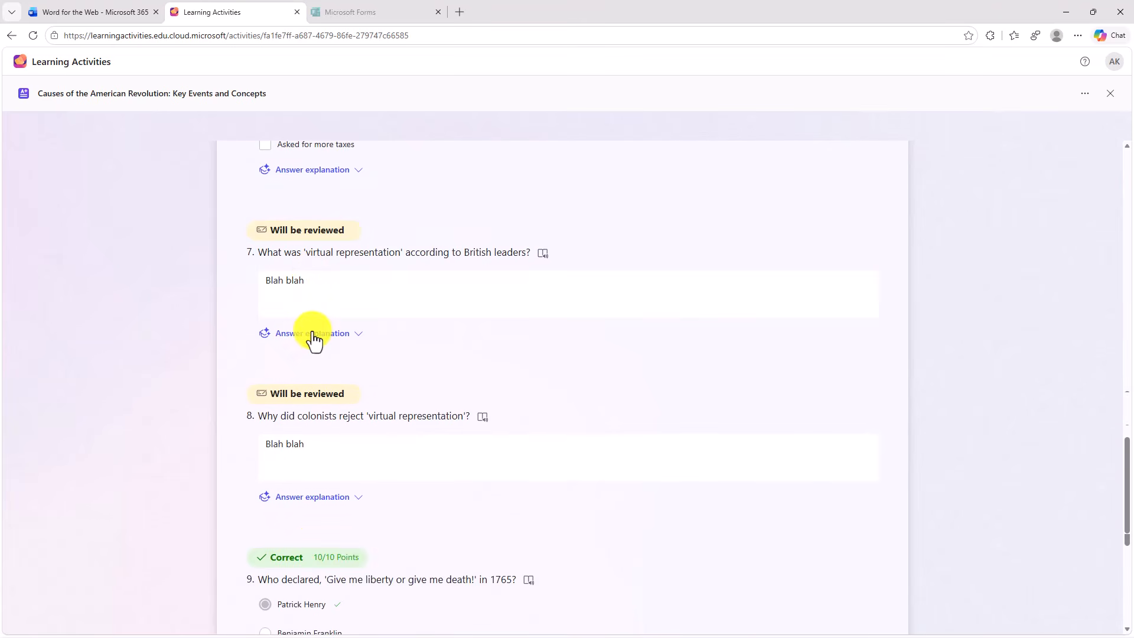
{"action": "left_click", "coordinate": [314, 334]}
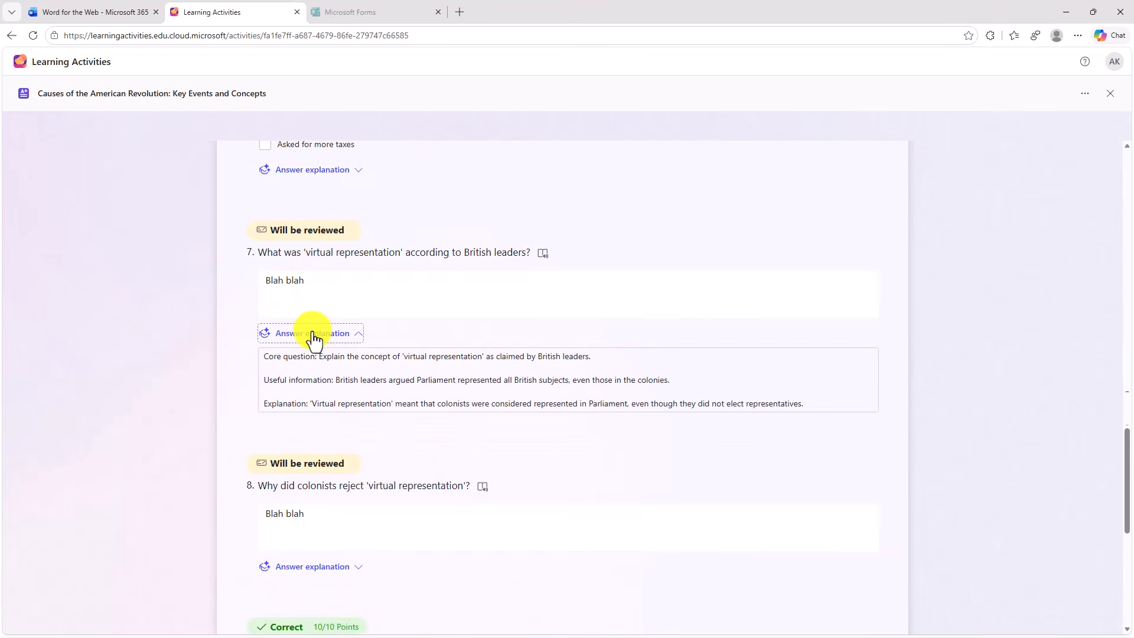
{"action": "scroll", "coordinate": [300, 431], "scroll_direction": "down", "scroll_amount": 2}
{"action": "left_click", "coordinate": [306, 420]}
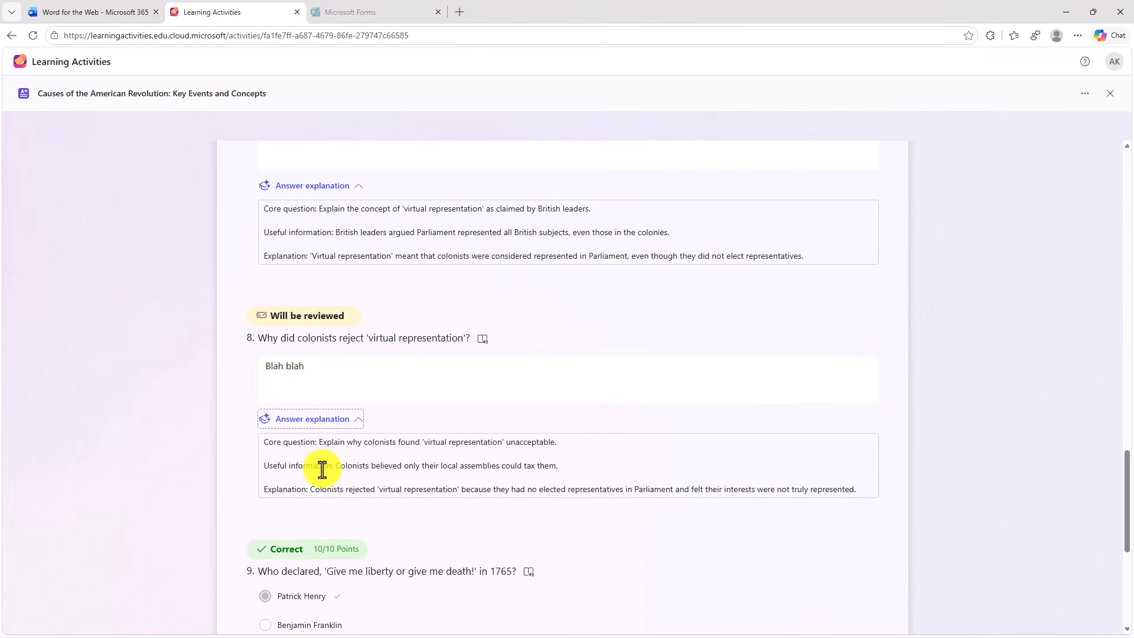
{"action": "scroll", "coordinate": [322, 470], "scroll_direction": "down", "scroll_amount": 4}
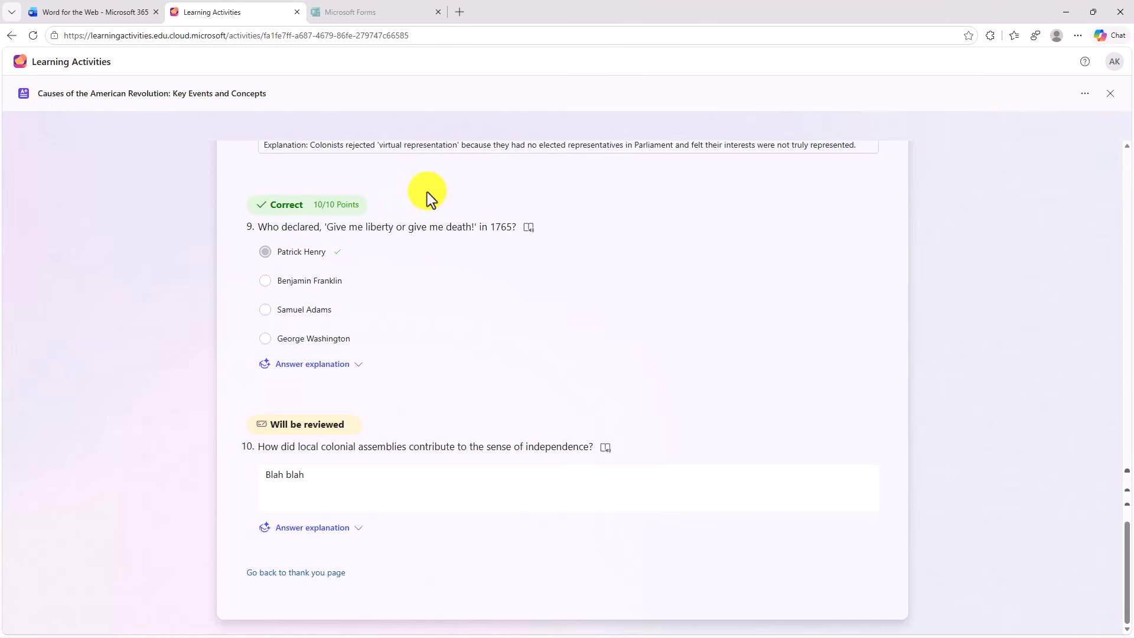
Switch to Microsoft Forms, view the Causes of the American Revolution quiz there and close it
{"action": "left_click", "coordinate": [381, 15]}
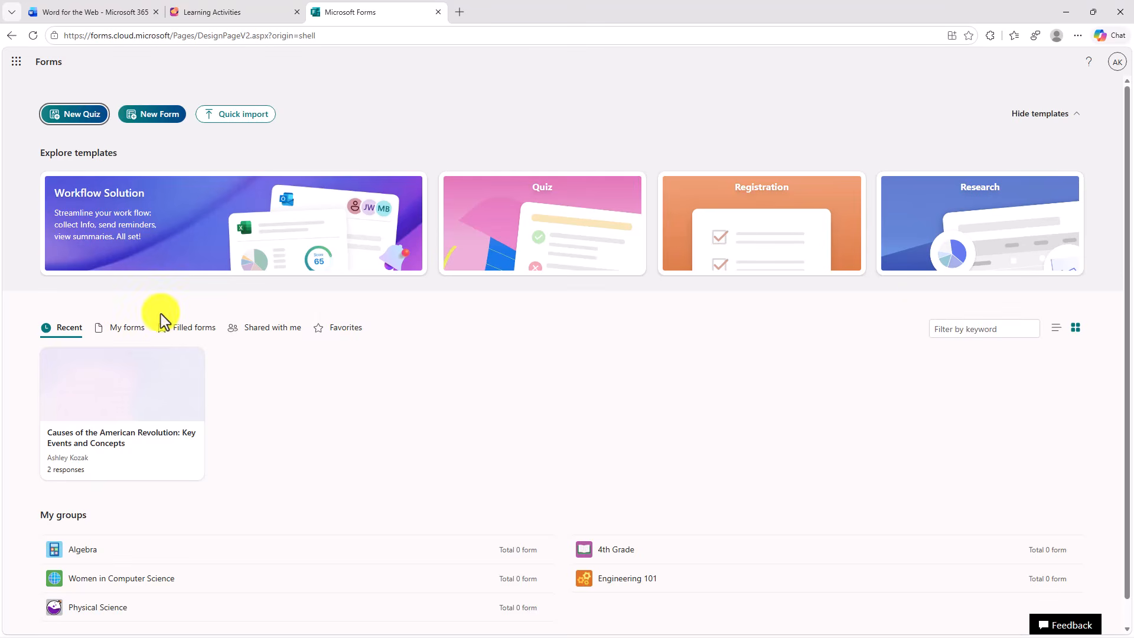
{"action": "left_click", "coordinate": [101, 400]}
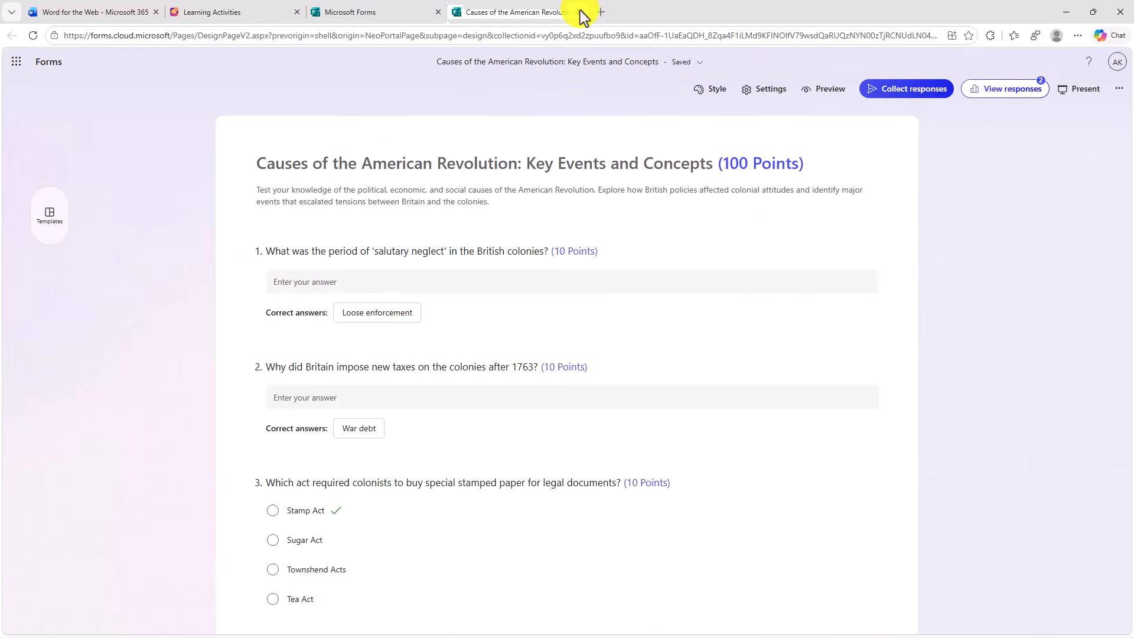
{"action": "left_click", "coordinate": [579, 12]}
Switch back to Learning Activities and exit the quiz results to the home page
{"action": "left_click", "coordinate": [241, 18]}
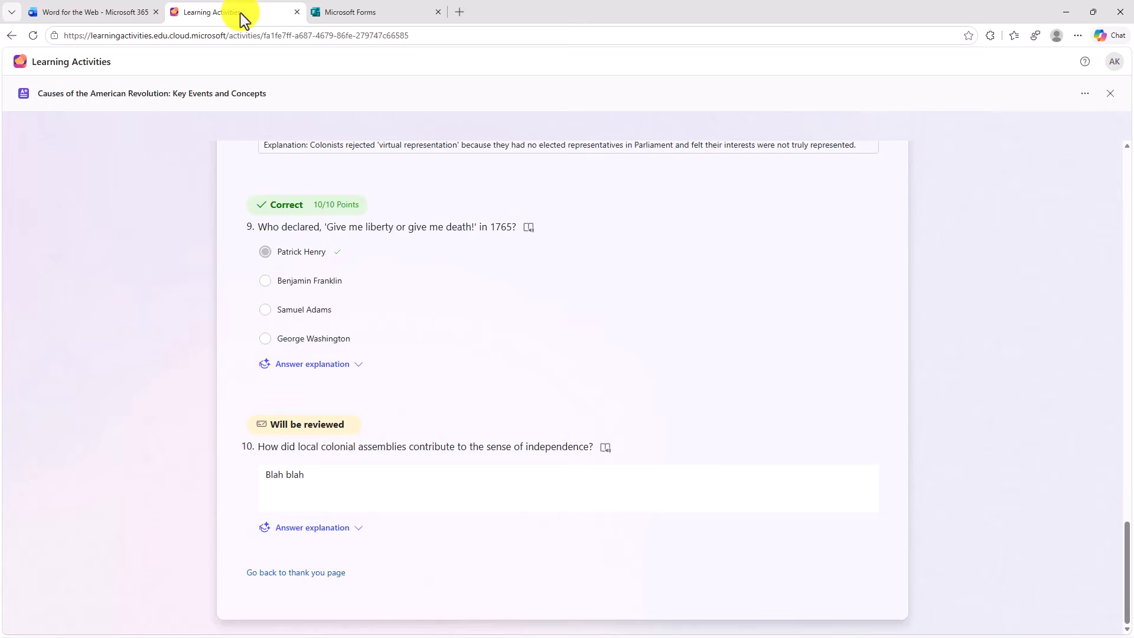
{"action": "left_click", "coordinate": [1110, 93]}
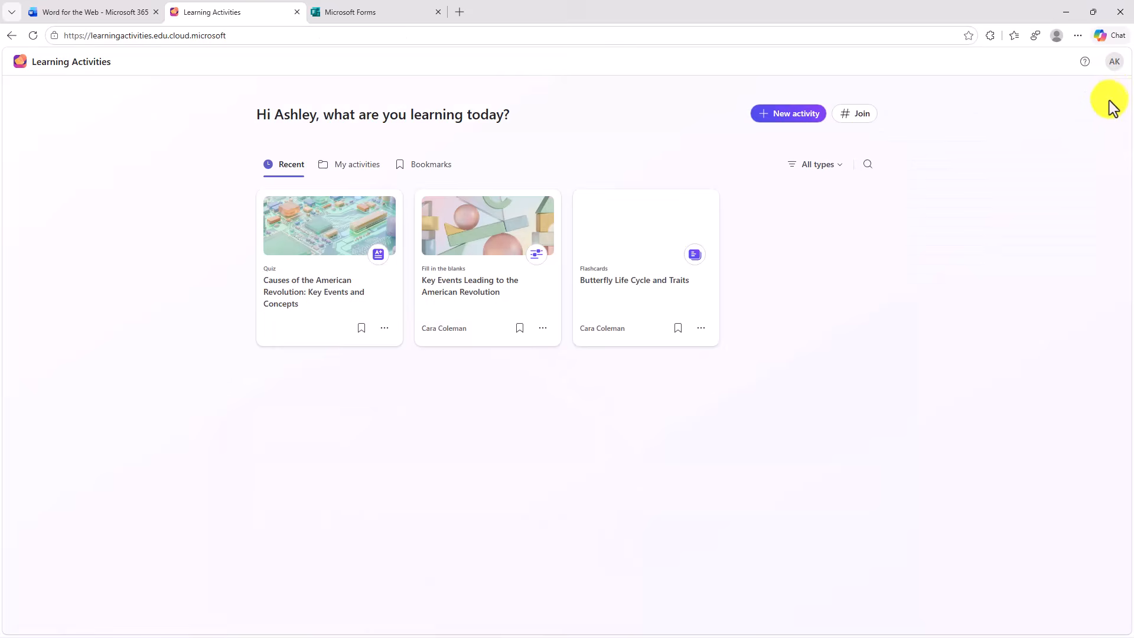